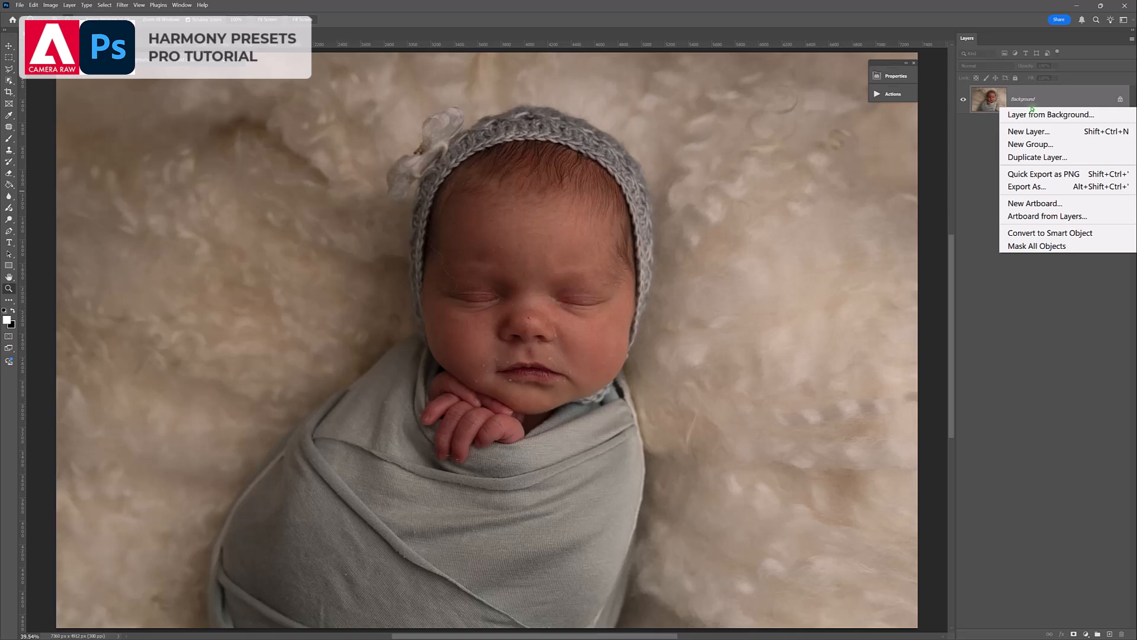
# Duplicate the Background layer of the newborn photo within the same document
pyautogui.click(1036, 157)
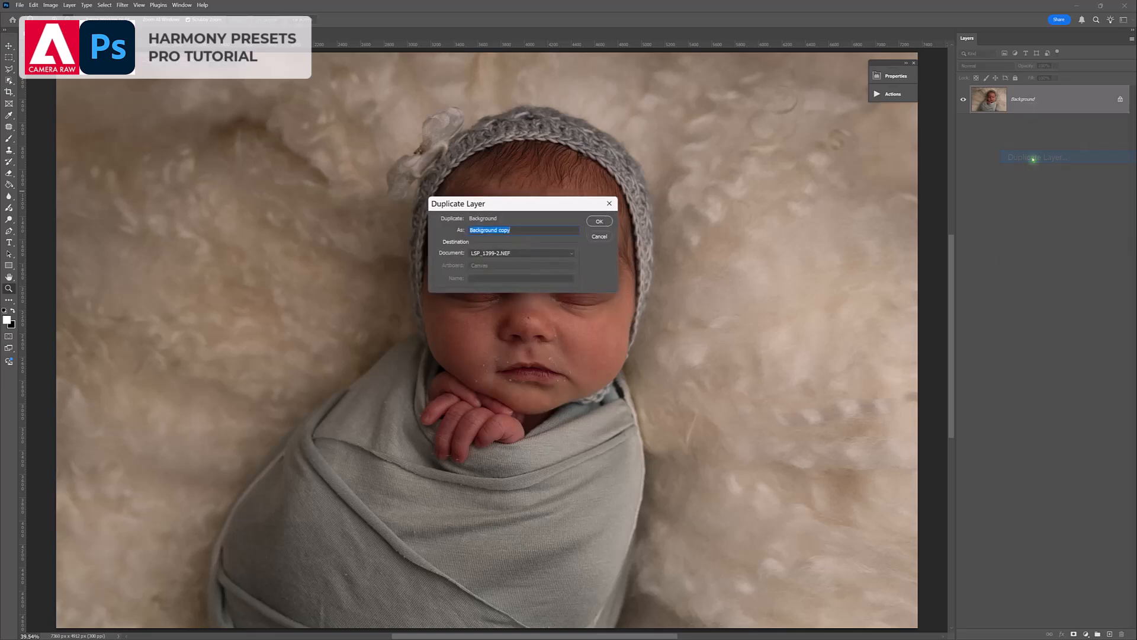
pyautogui.click(610, 222)
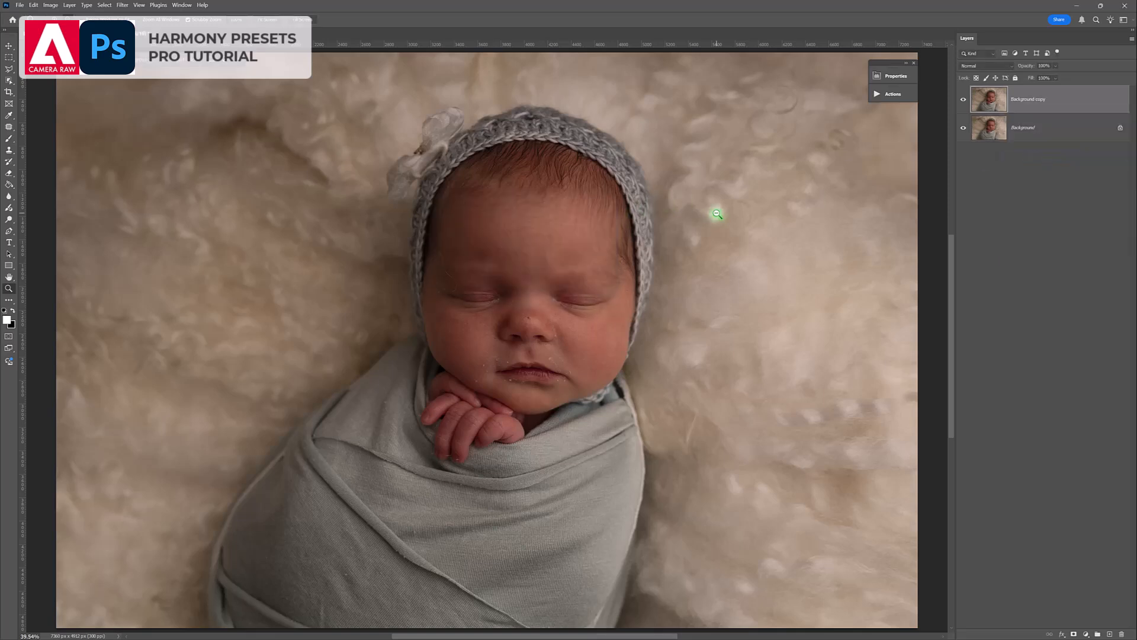
pyautogui.click(890, 95)
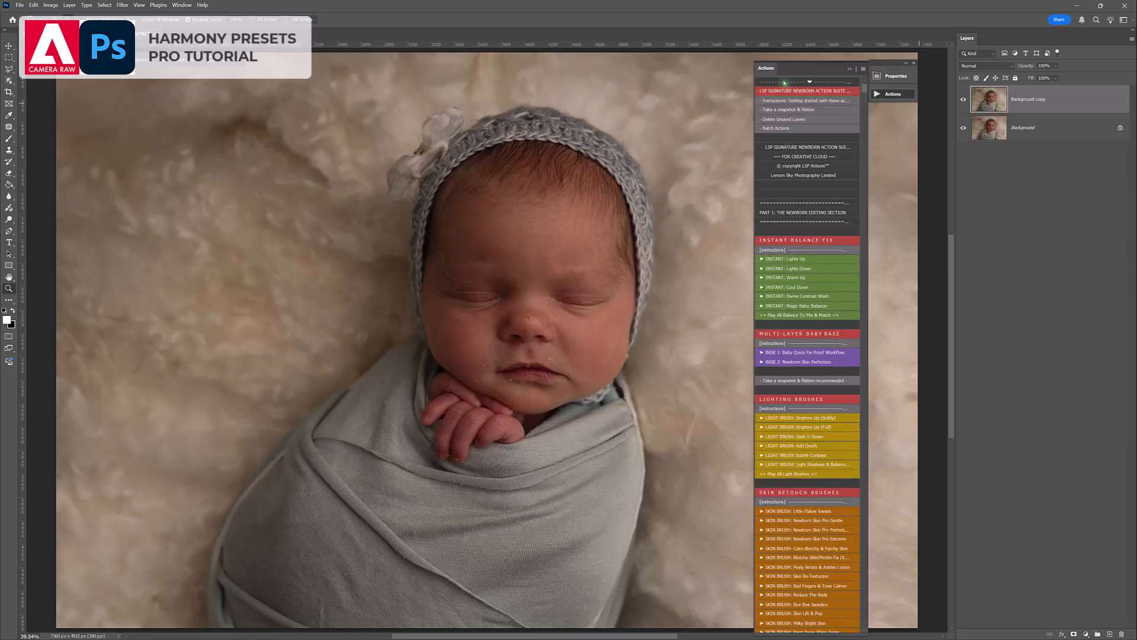
pyautogui.moveTo(770, 71); pyautogui.dragTo(839, 65)
pyautogui.moveTo(766, 70); pyautogui.dragTo(840, 69)
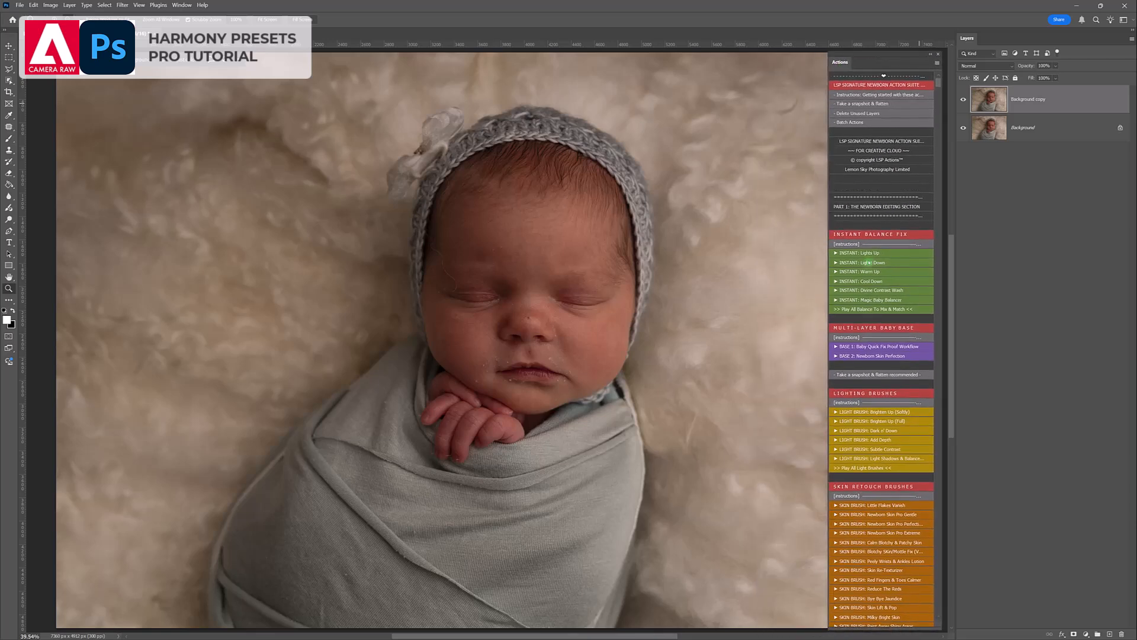
pyautogui.scroll(-4, 869, 262)
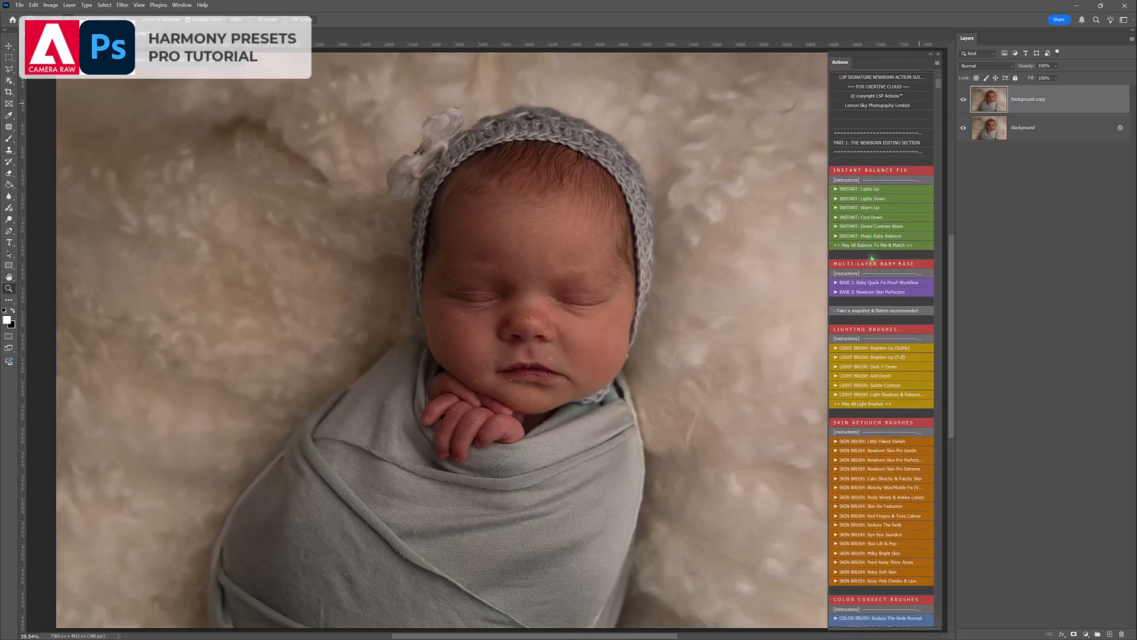
pyautogui.click(930, 55)
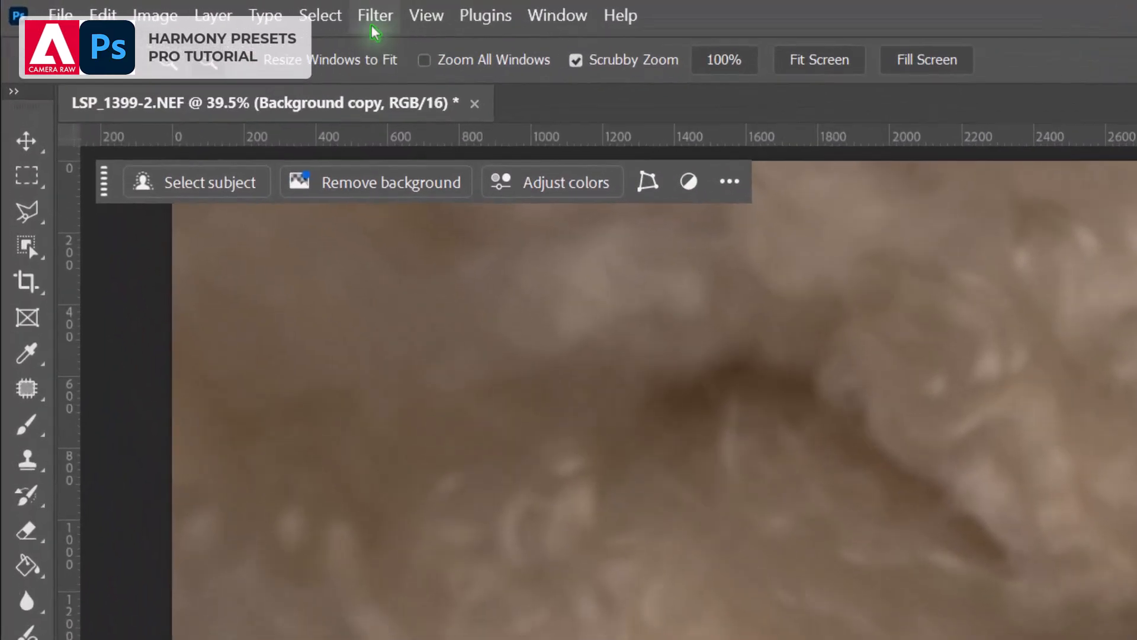
# Open the Camera Raw Filter on the duplicated background layer
pyautogui.click(122, 4)
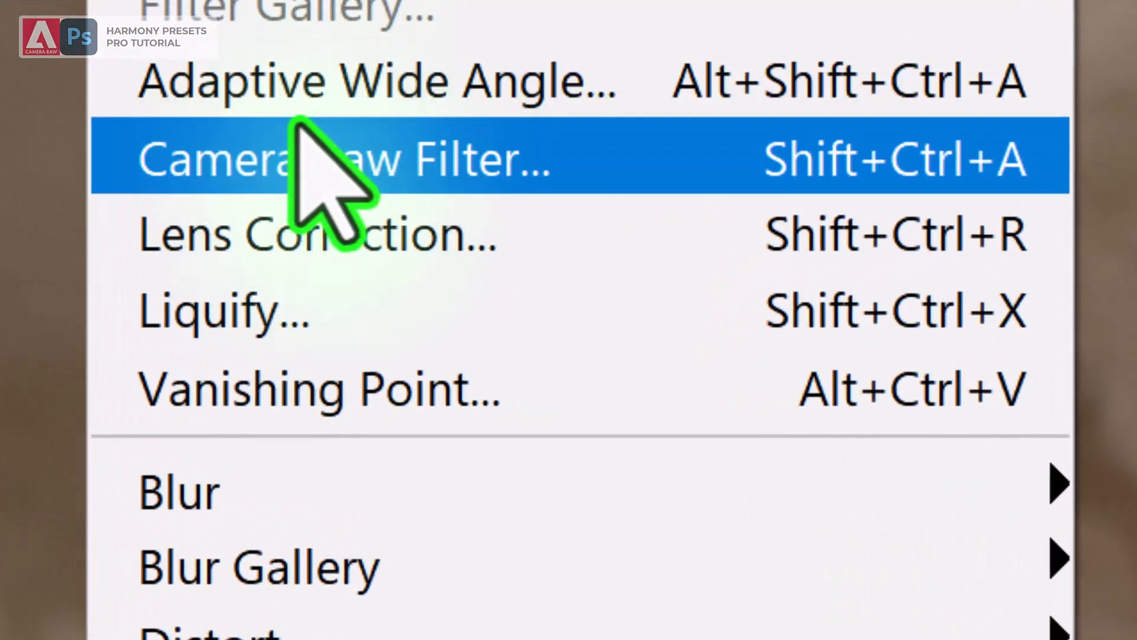
pyautogui.click(392, 216)
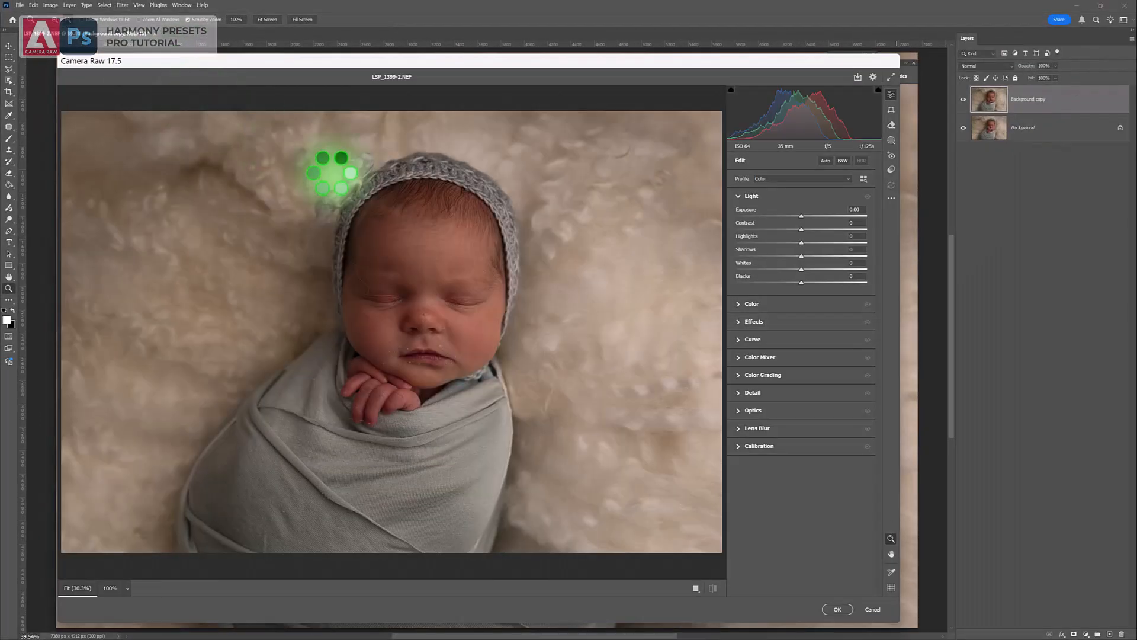
pyautogui.moveTo(584, 66); pyautogui.dragTo(600, 37)
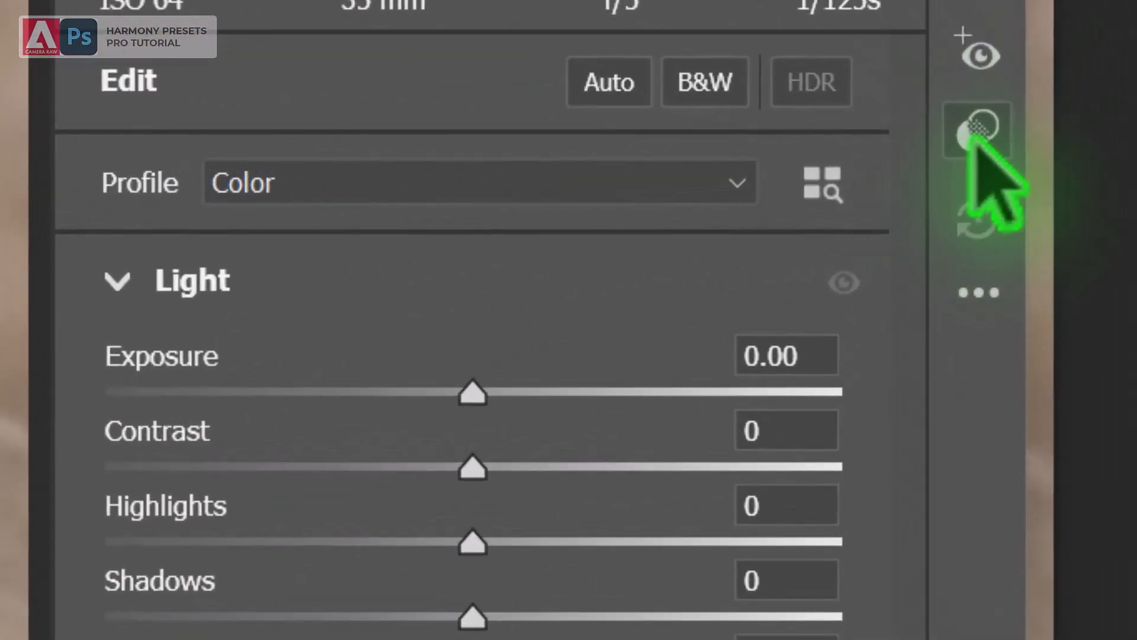
# Import the preset package "LSP - Harmony Newborn Presets Pro - LR _ ACR _ MOBILE.zip" into the Camera Raw presets
pyautogui.click(971, 138)
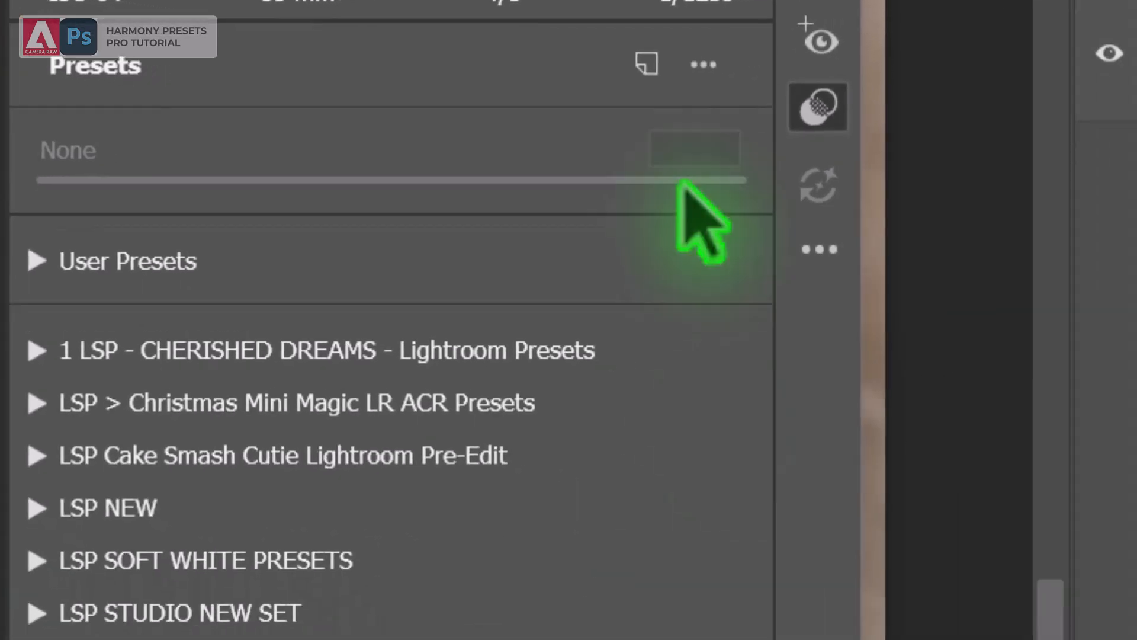
pyautogui.click(846, 82)
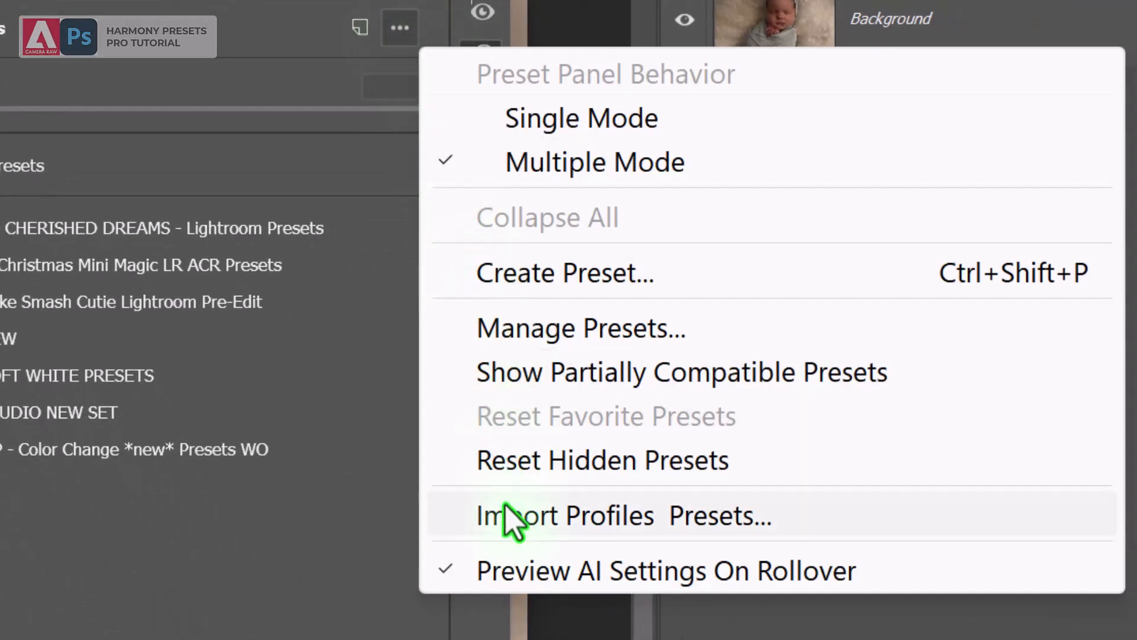
pyautogui.click(512, 522)
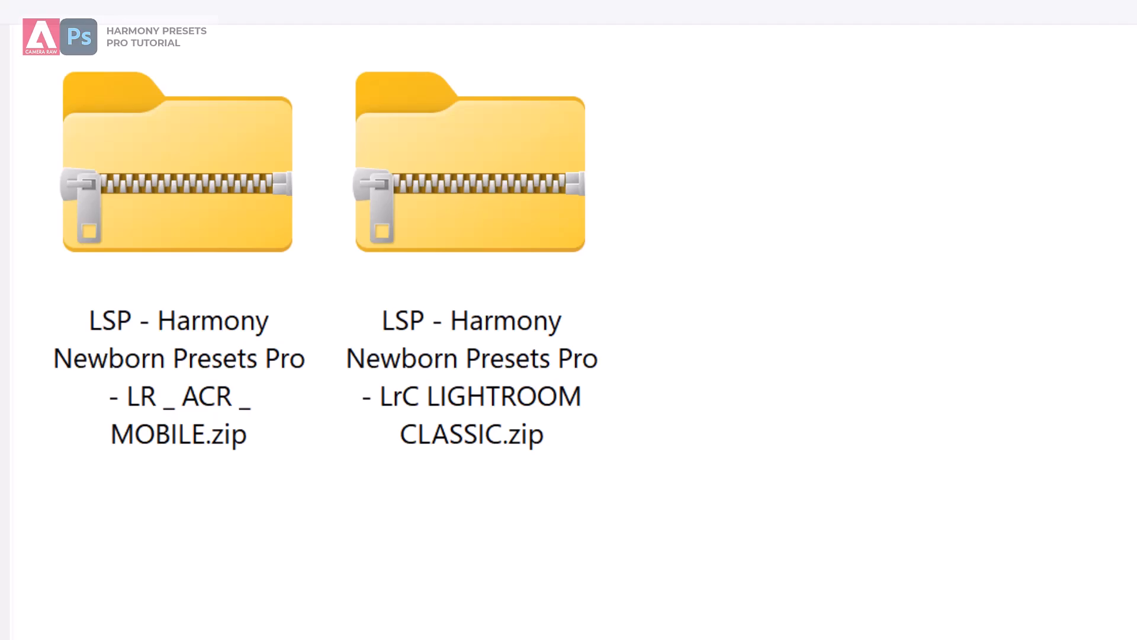
pyautogui.click(162, 203)
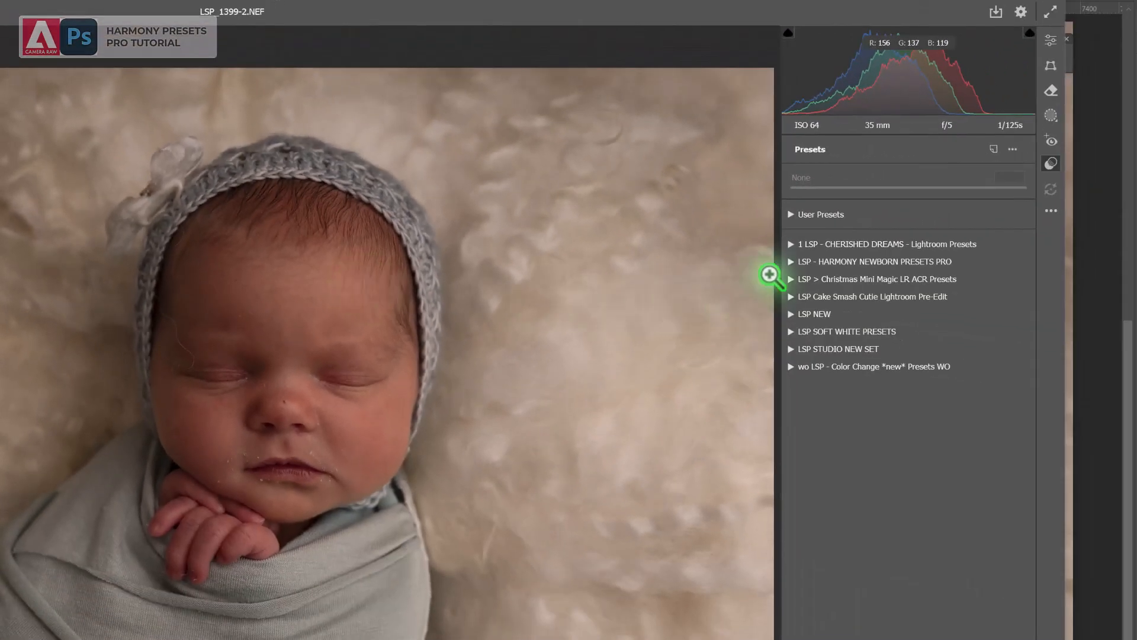
# Apply the "01 ADAPT: Perfect Lift" preset from the LSP - HARMONY NEWBORN PRESETS PRO group and set its strength to 171
pyautogui.click(790, 262)
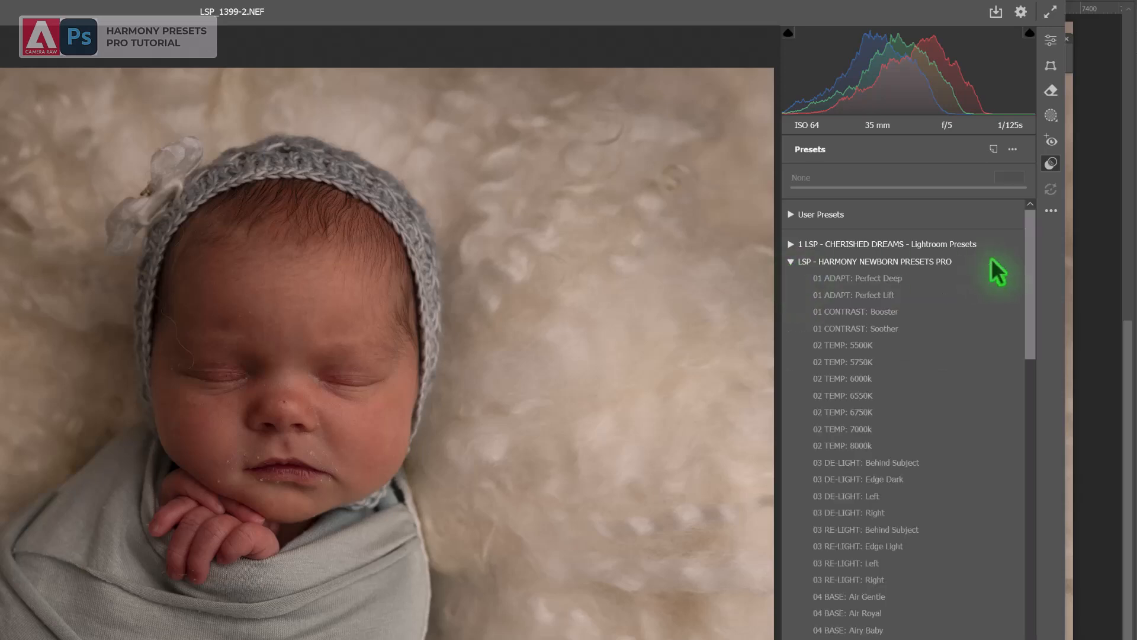
pyautogui.moveTo(1028, 262); pyautogui.dragTo(1029, 275)
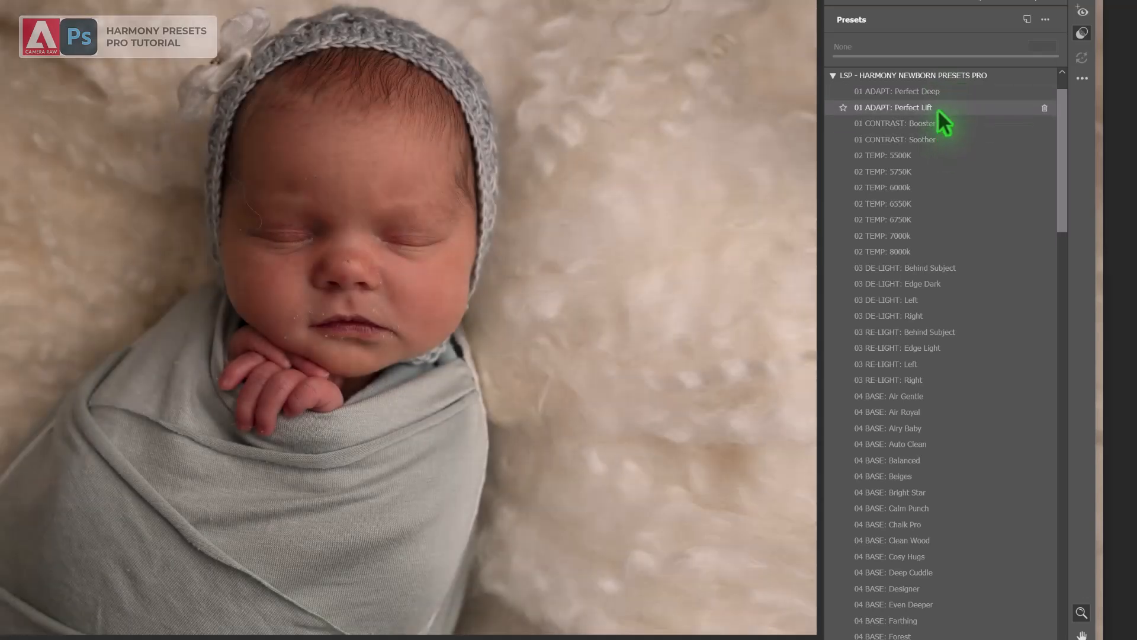
pyautogui.click(937, 109)
pyautogui.moveTo(945, 56); pyautogui.dragTo(885, 75)
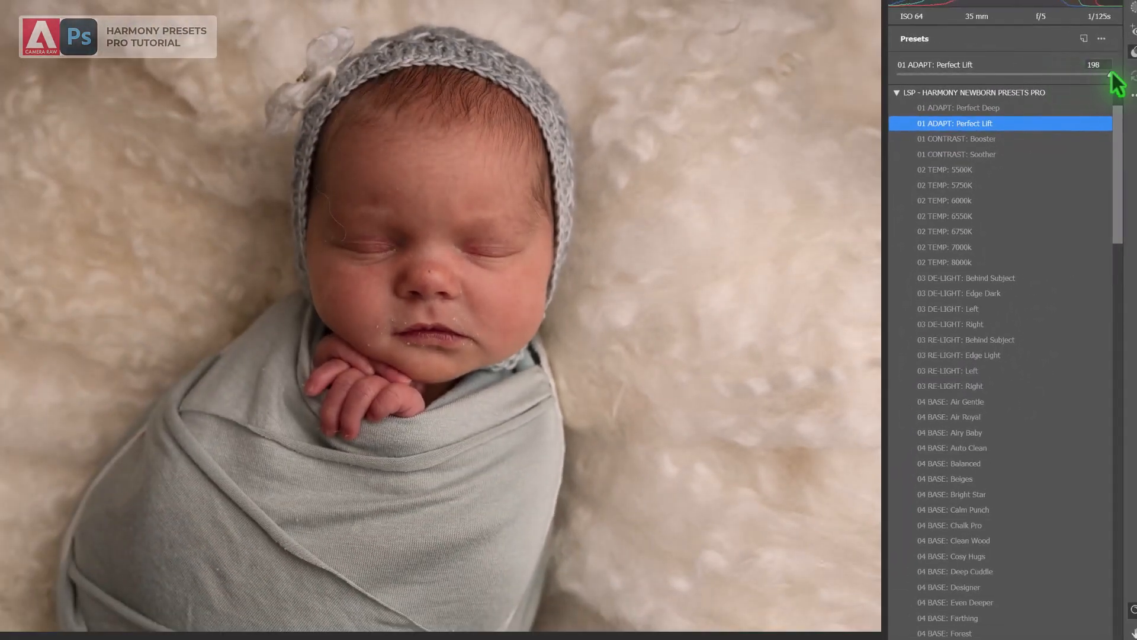
pyautogui.moveTo(995, 74); pyautogui.dragTo(1085, 64)
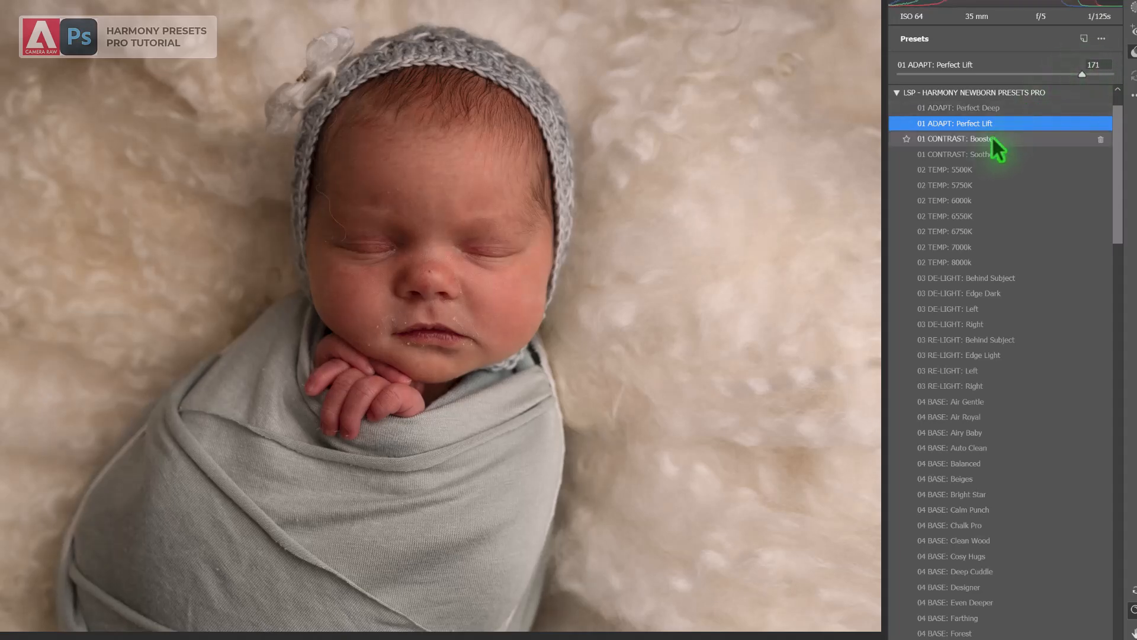
# Stack the "01 CONTRAST: Soother", "02 TEMP: 6000k" and "03 DE-LIGHT: Behind Subject" presets on the photo
pyautogui.click(983, 153)
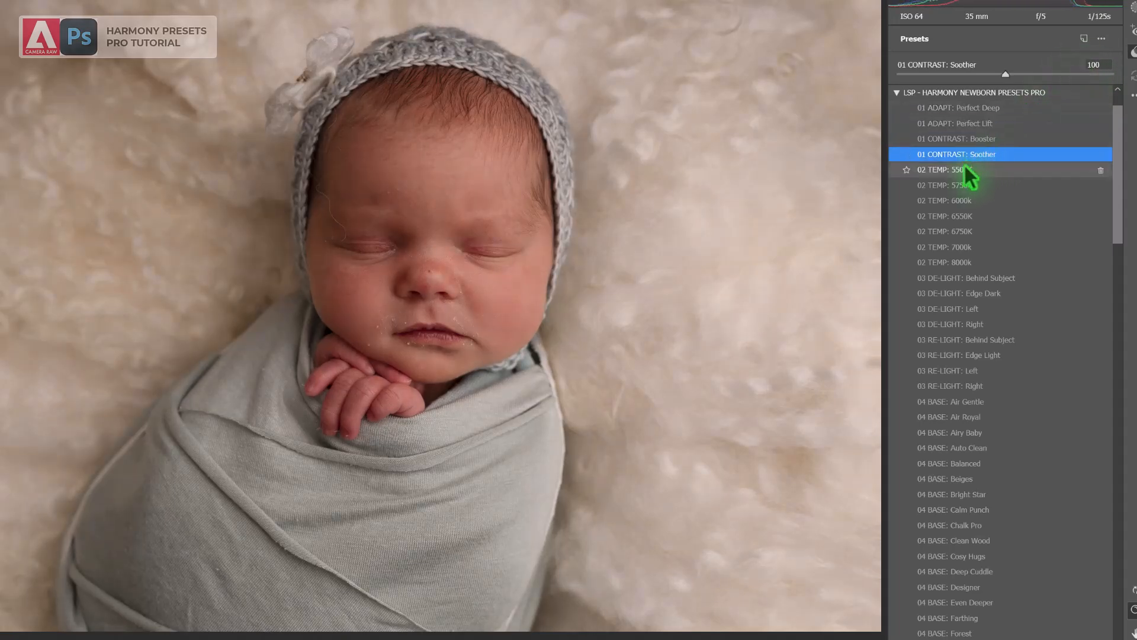
pyautogui.click(964, 202)
pyautogui.moveTo(1119, 203); pyautogui.dragTo(1121, 224)
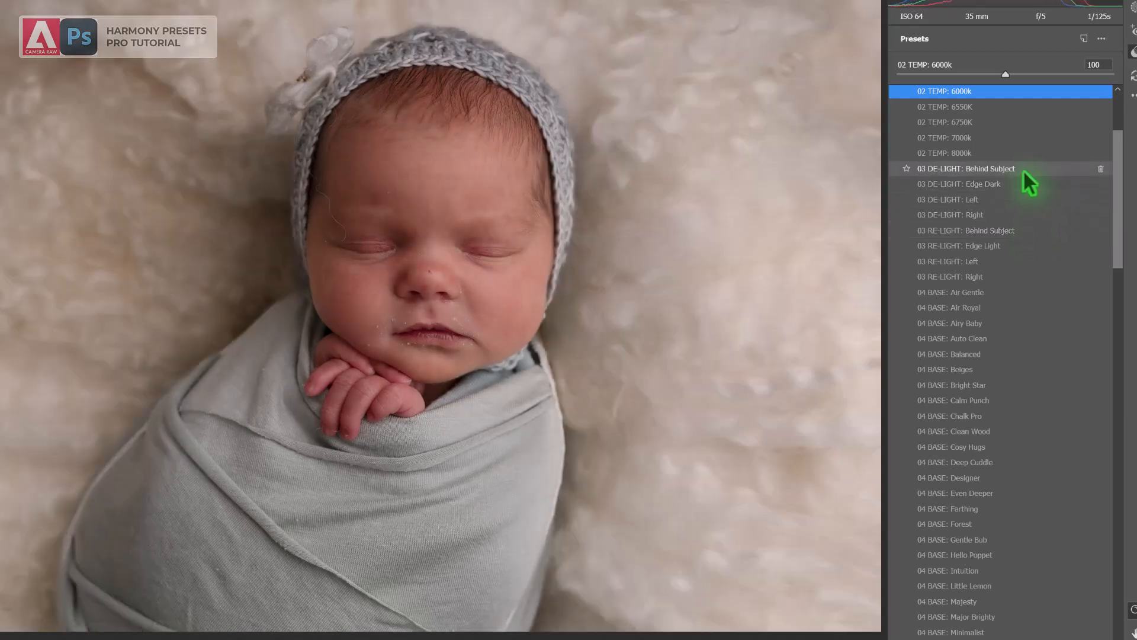
pyautogui.click(1022, 168)
# Apply the "04 BASE: Balanced" preset and set its strength to 91
pyautogui.moveTo(1114, 179); pyautogui.dragTo(1119, 217)
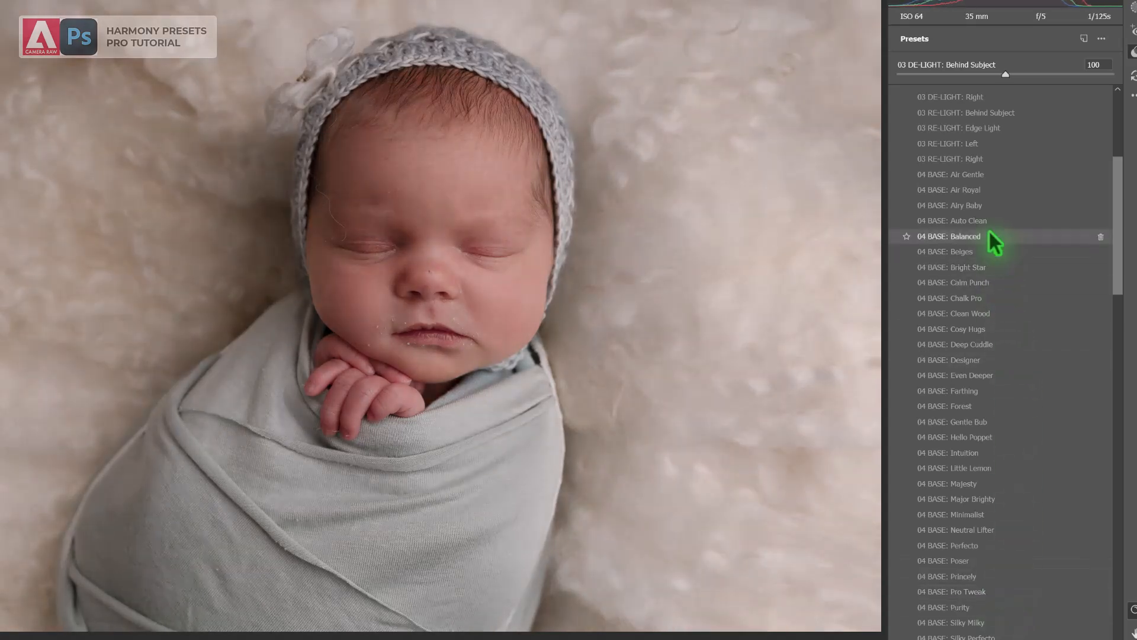
pyautogui.click(994, 237)
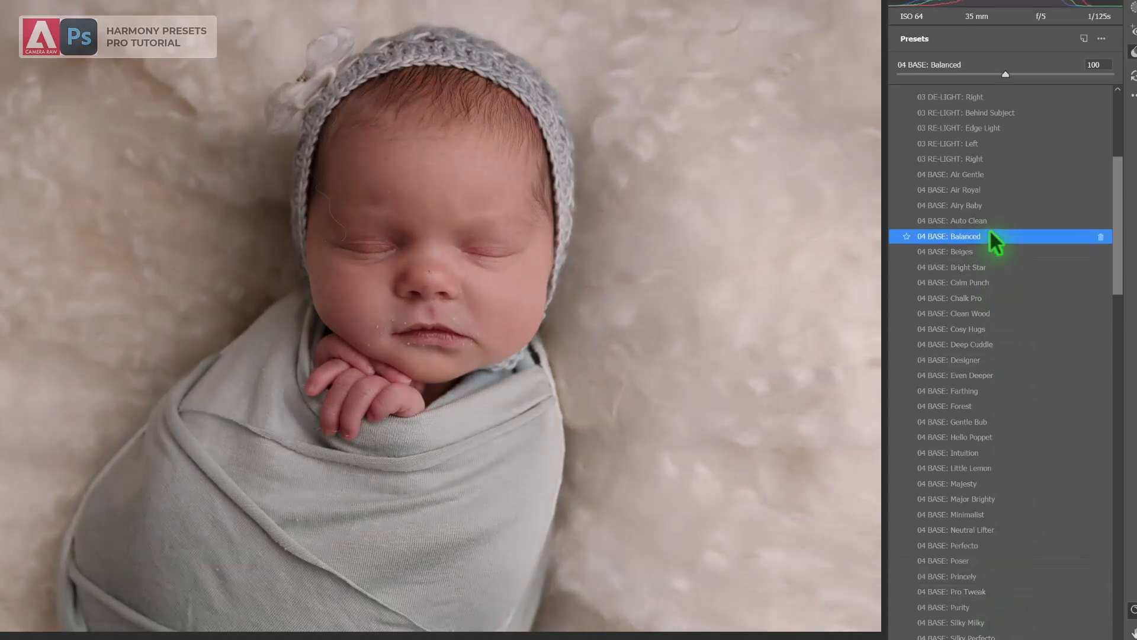
pyautogui.moveTo(1121, 240); pyautogui.dragTo(1120, 279)
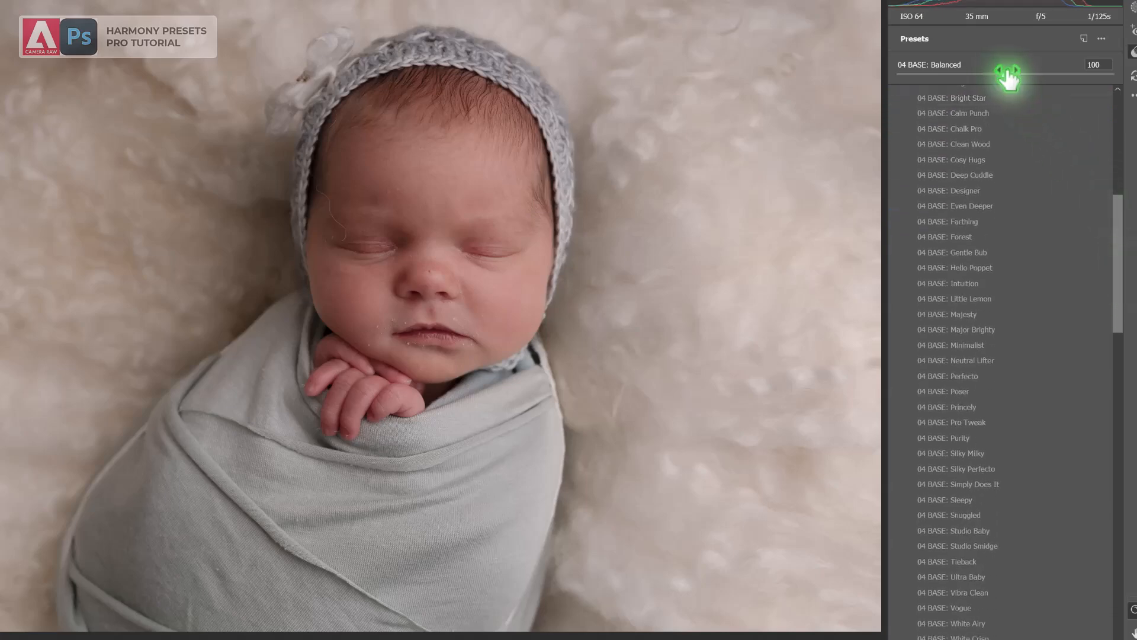
pyautogui.moveTo(941, 75); pyautogui.dragTo(997, 83)
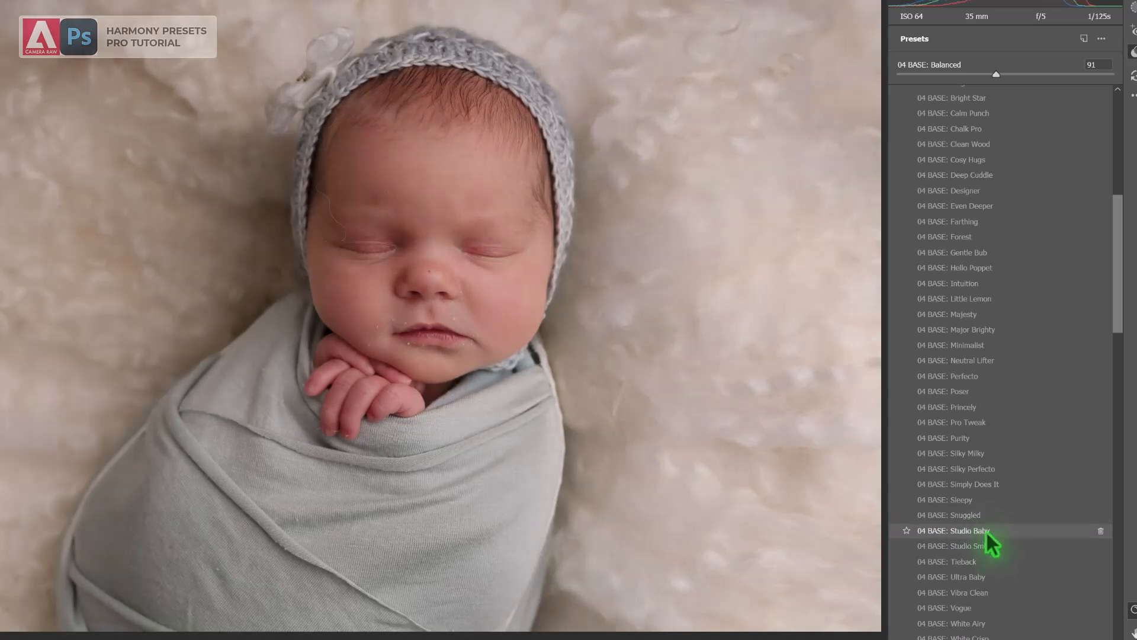
# Apply the "04 BASE: Studio Baby" preset and set its strength to 82
pyautogui.click(987, 532)
pyautogui.scroll(-1, 1122, 296)
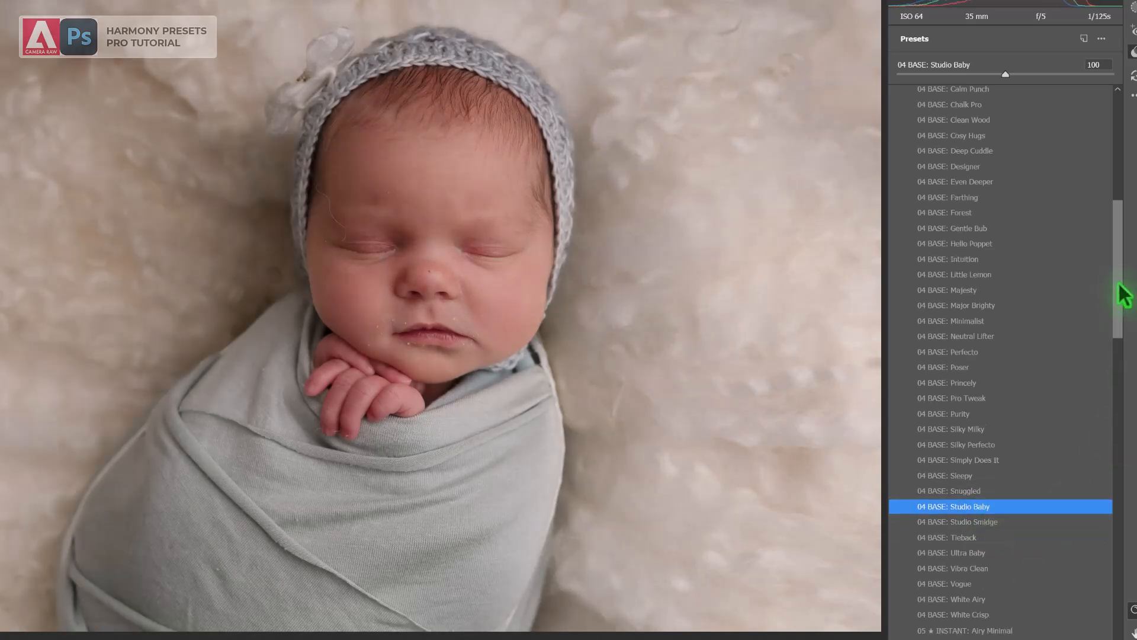
pyautogui.moveTo(1005, 74)
pyautogui.mouseDown()
pyautogui.moveTo(1063, 70)
pyautogui.moveTo(983, 75)
pyautogui.mouseUp()
# Dismiss the AI Edit Status tip and apply the "05 INSTANT: Gentle Polish" preset
pyautogui.moveTo(1119, 234); pyautogui.dragTo(1124, 328)
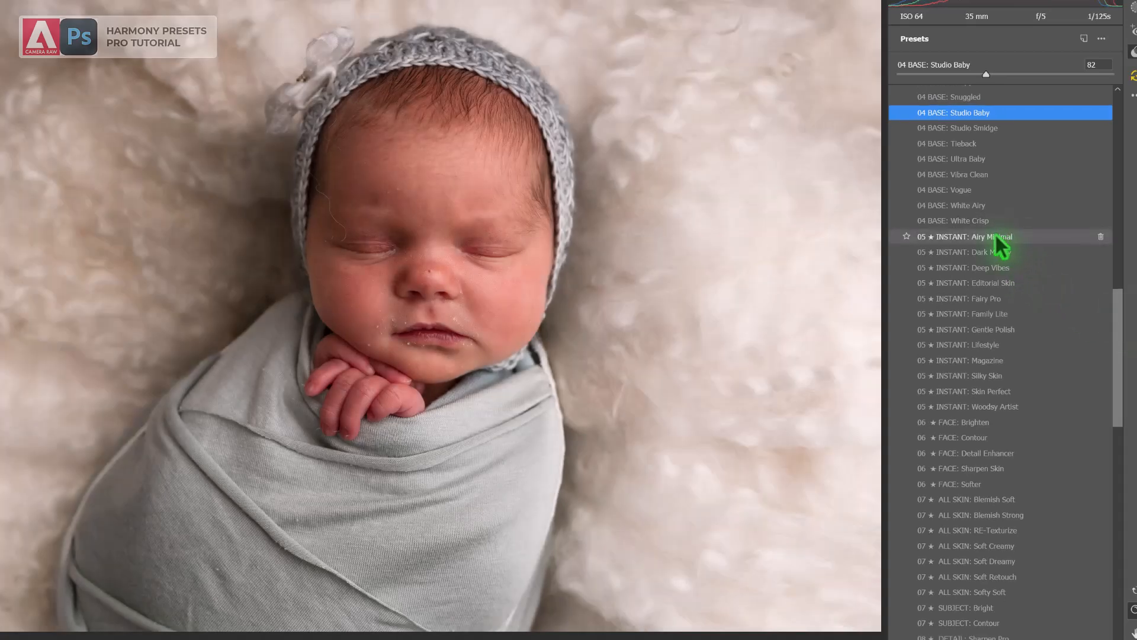
pyautogui.moveTo(996, 236)
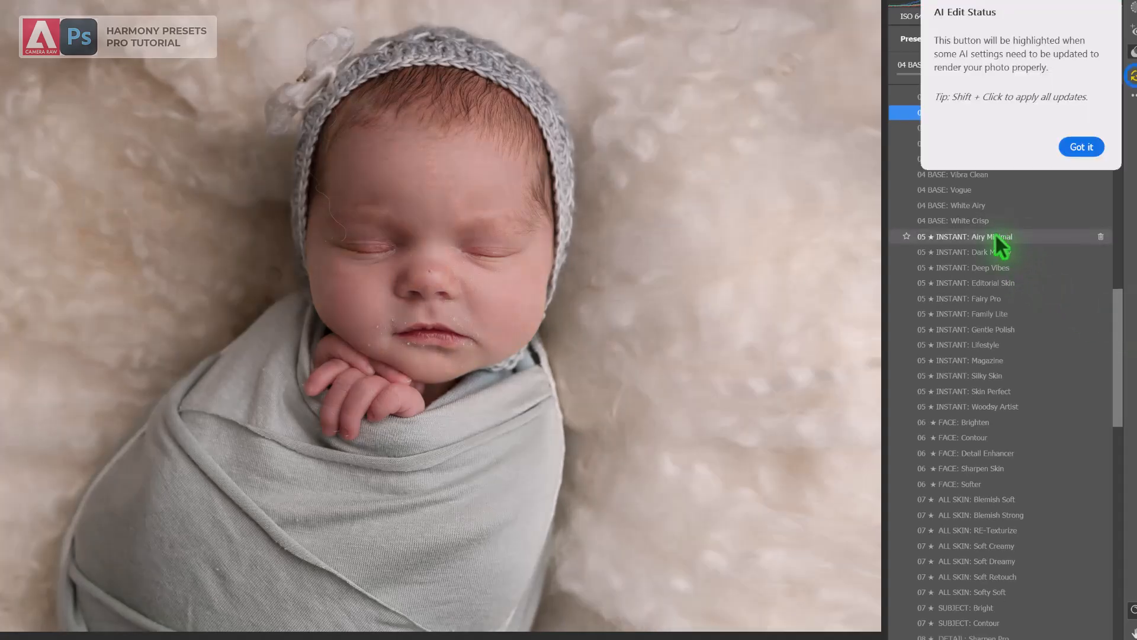
pyautogui.click(1078, 146)
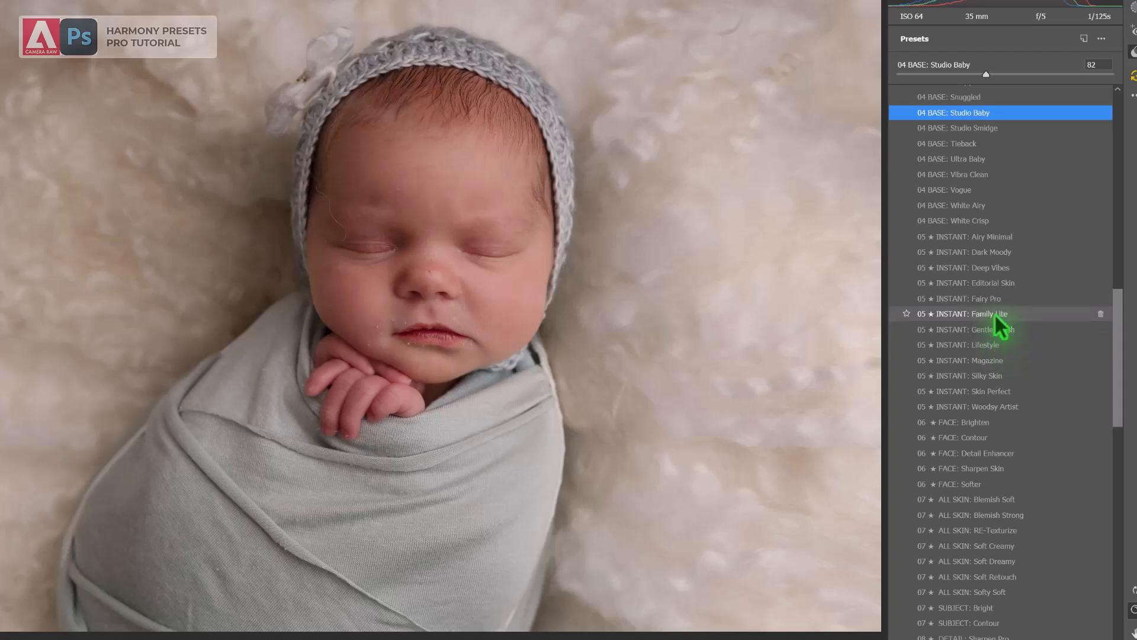
pyautogui.click(993, 326)
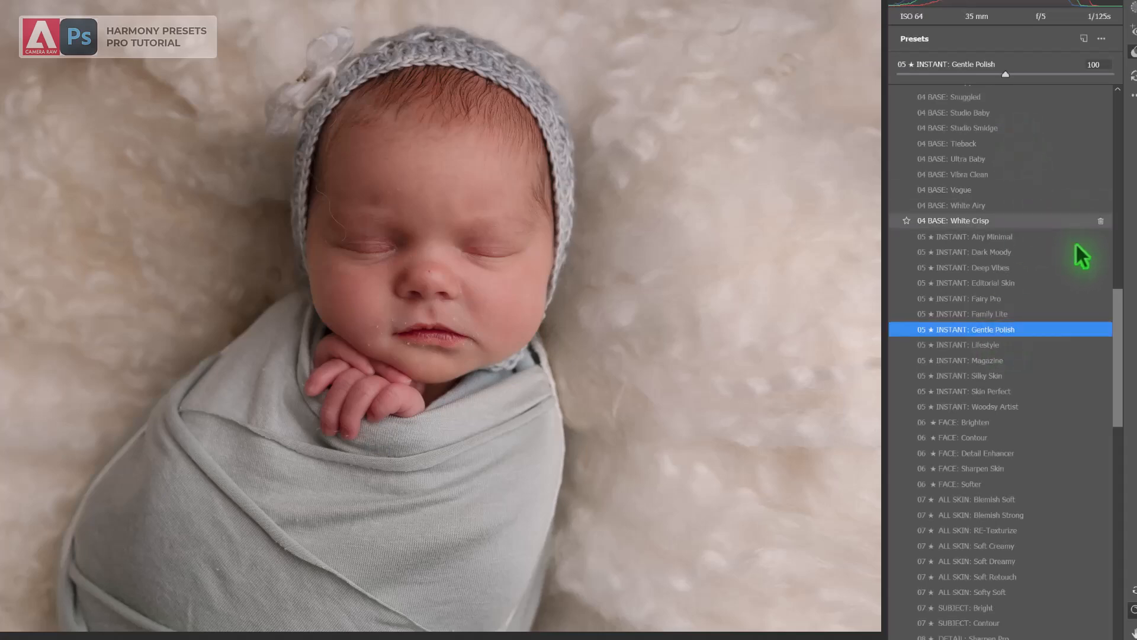
# Apply the "06 FACE" presets Brighten, Contour and Detail Enhancer to the baby's face
pyautogui.moveTo(1117, 348); pyautogui.dragTo(1116, 382)
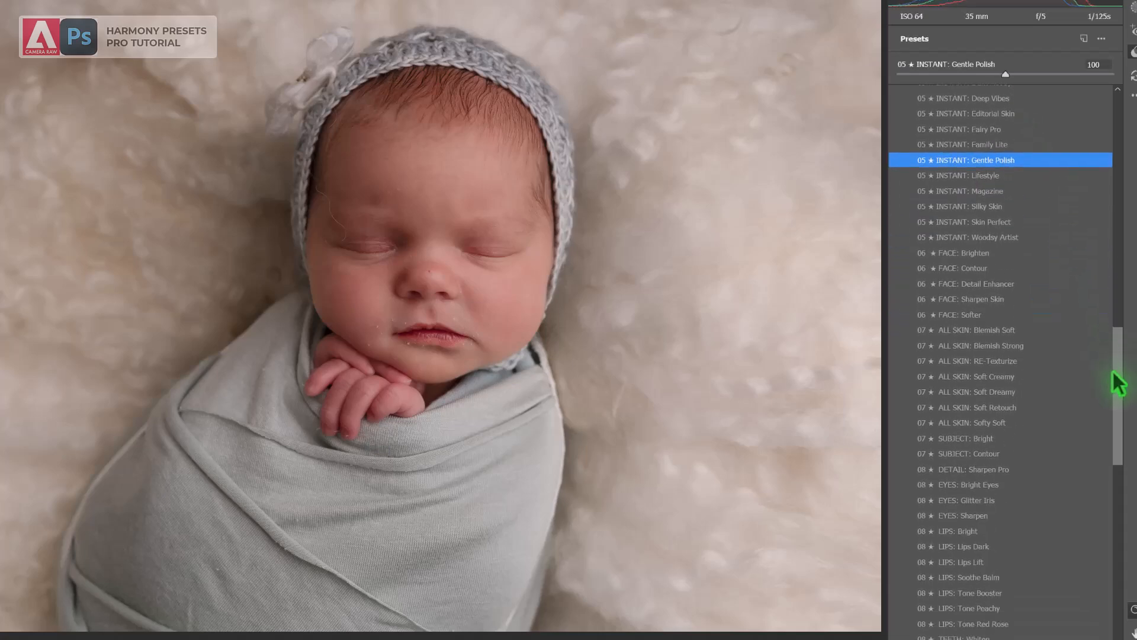
pyautogui.click(963, 260)
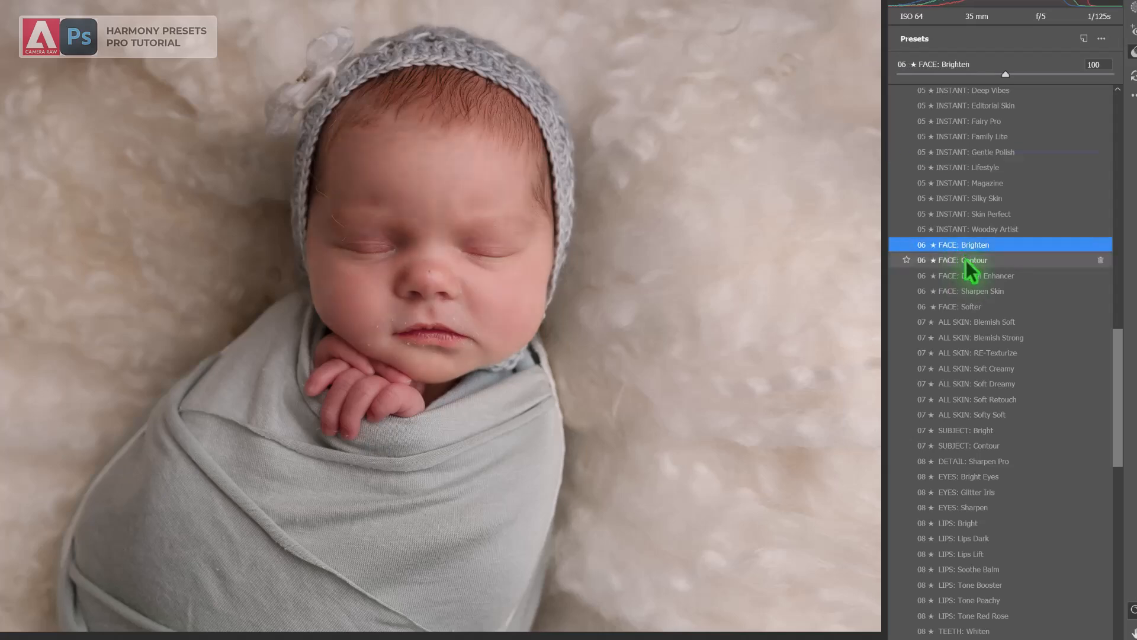
pyautogui.click(965, 260)
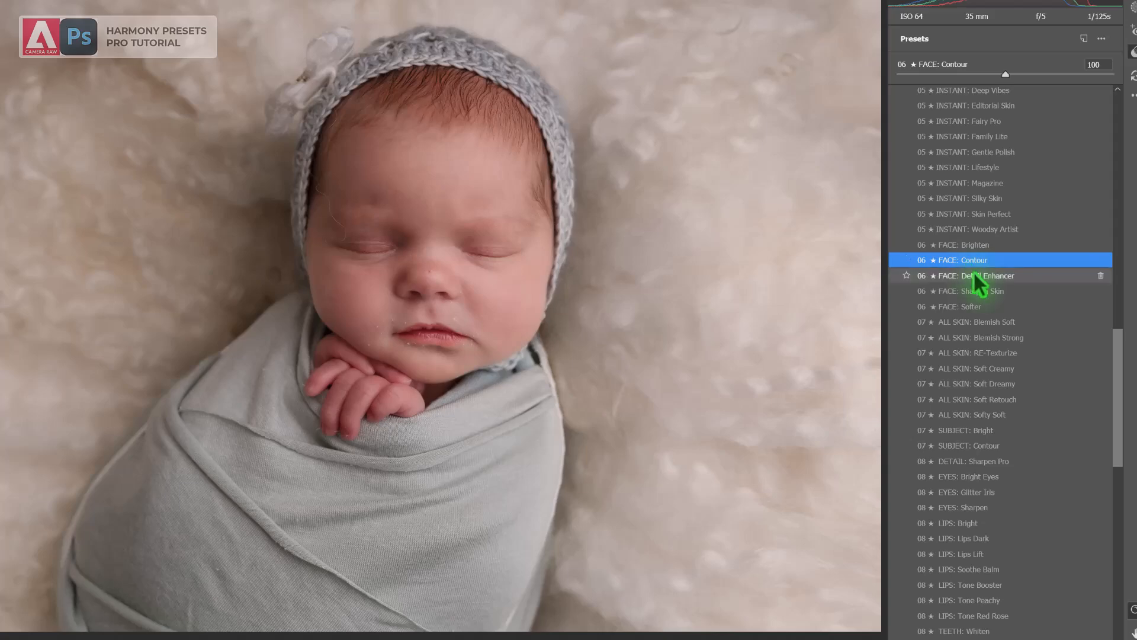
pyautogui.click(419, 267)
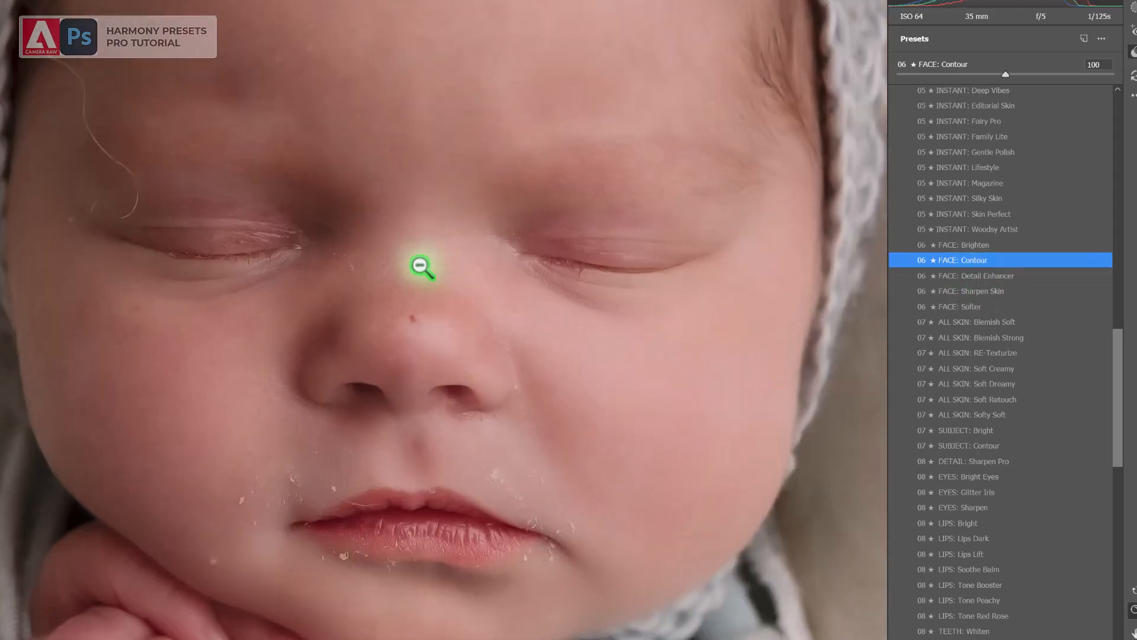
pyautogui.click(987, 275)
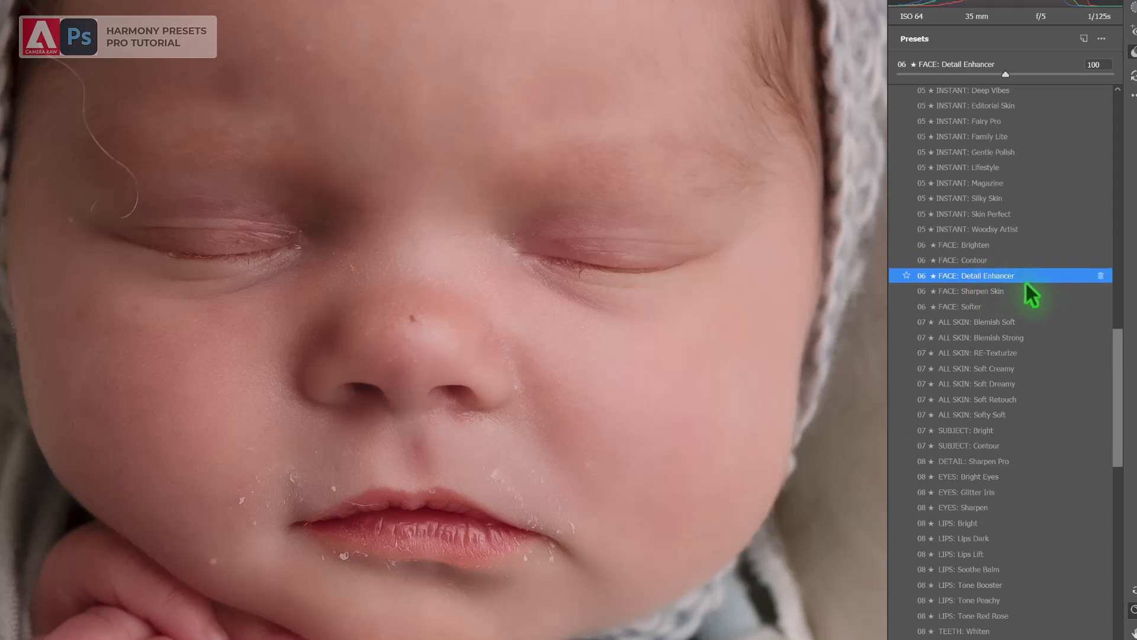
# Apply the "07 ALL SKIN: Blemish Strong" preset to the baby's skin
pyautogui.scroll(-1, 1119, 348)
pyautogui.moveTo(1123, 356); pyautogui.dragTo(1117, 381)
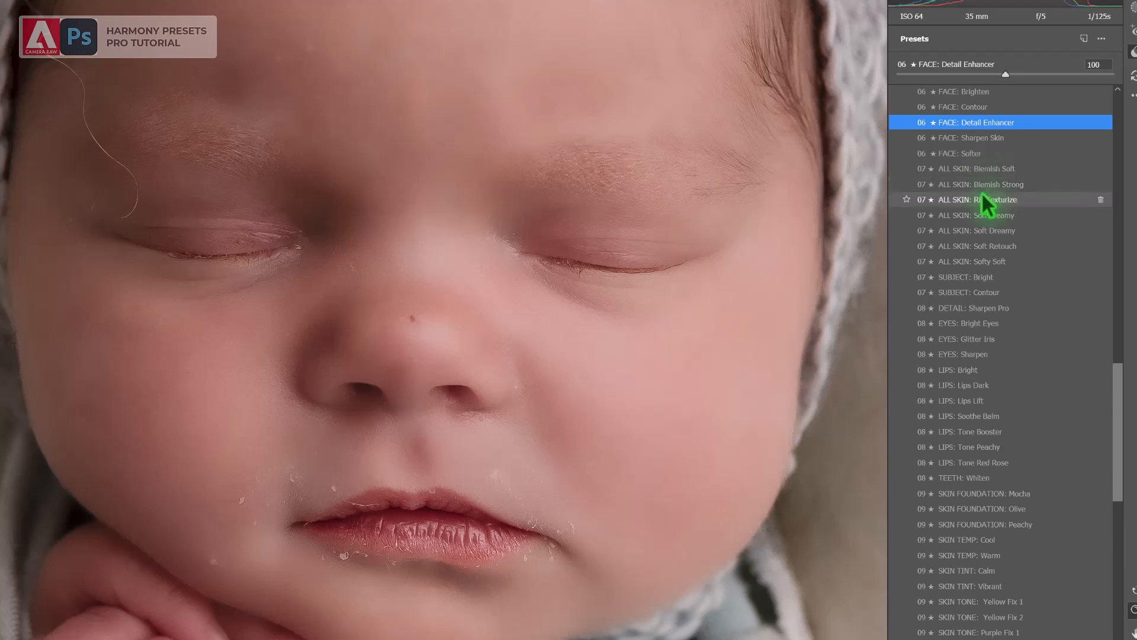
pyautogui.click(986, 185)
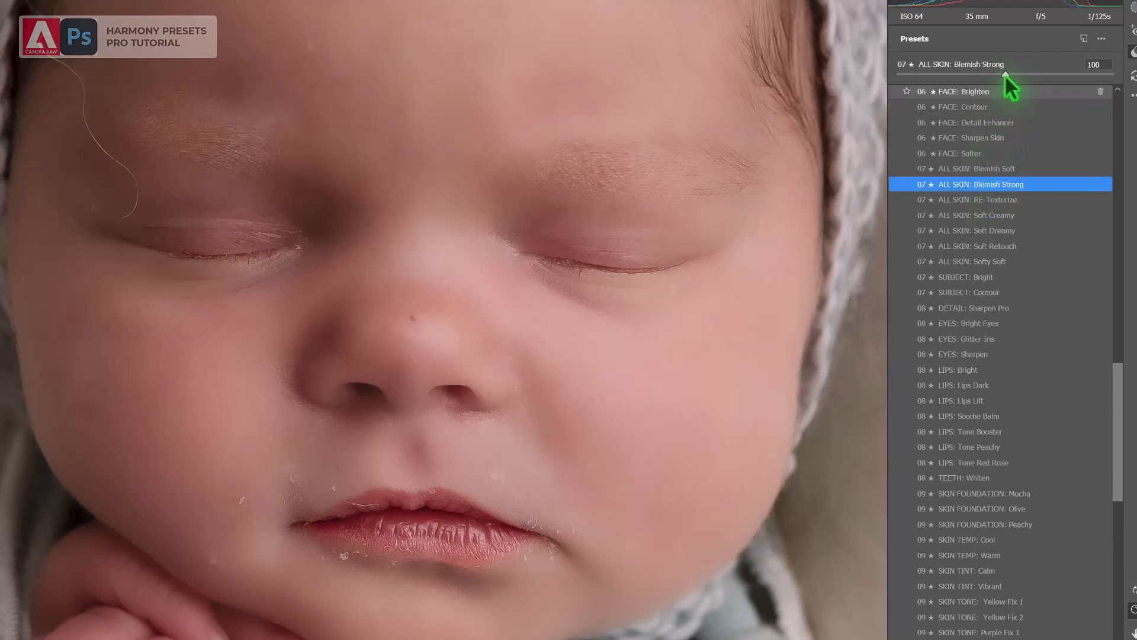
# Set the "07 ALL SKIN: Blemish Strong" preset's strength to 44 and apply "07 ALL SKIN: RE-Texturize" at 111
pyautogui.moveTo(1005, 74); pyautogui.dragTo(891, 74)
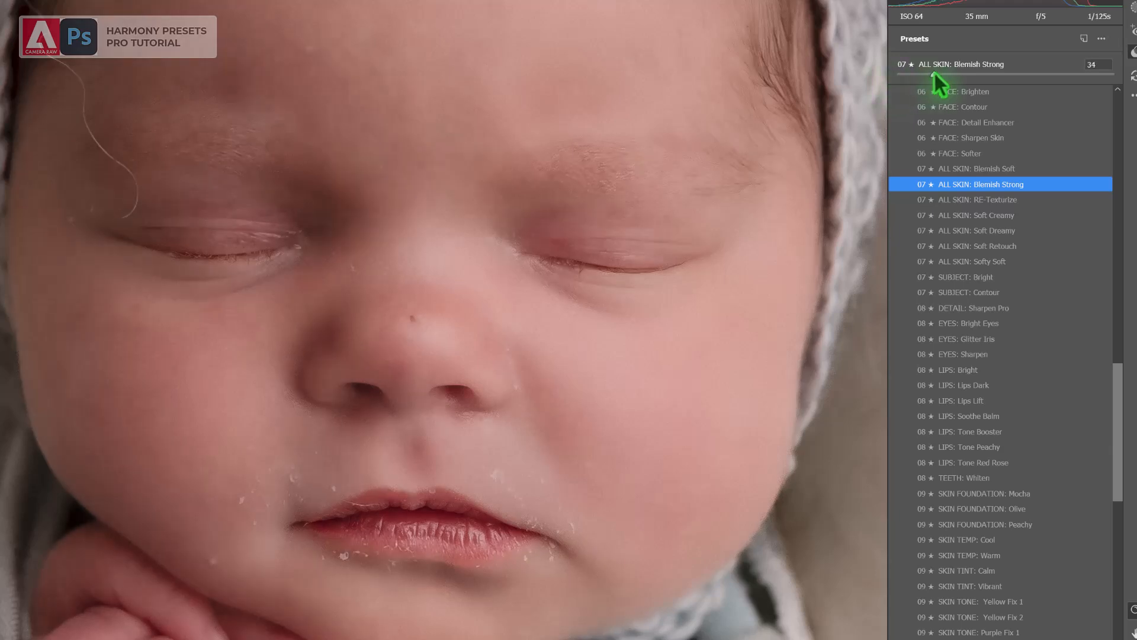
pyautogui.moveTo(934, 71); pyautogui.dragTo(944, 73)
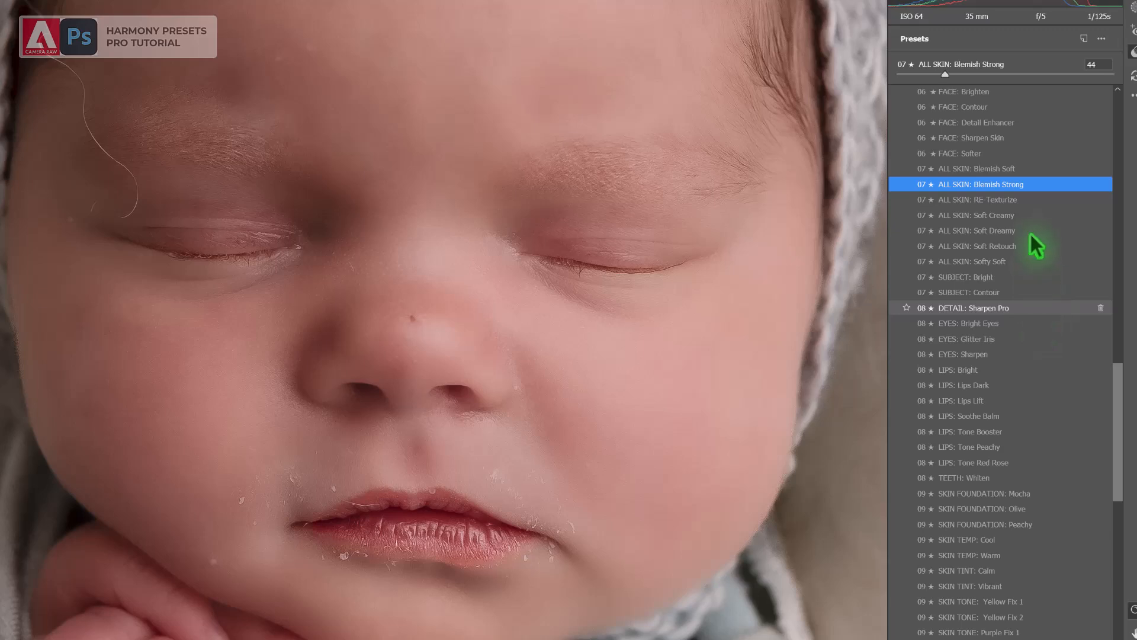
pyautogui.click(1019, 200)
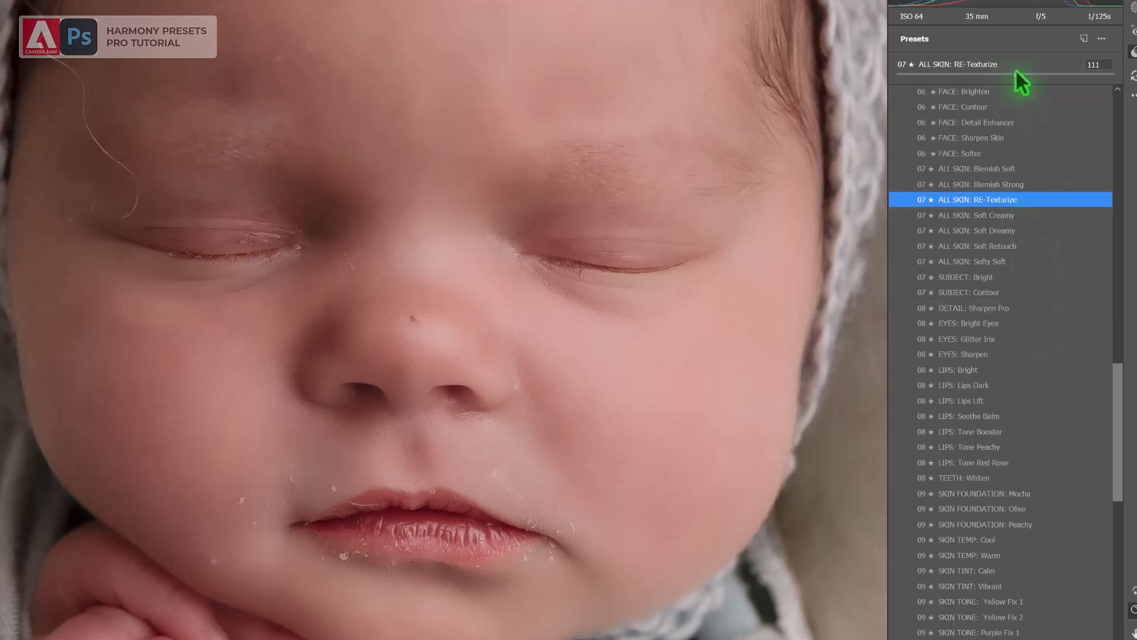
# Apply the "08 LIPS: Soothe Balm" preset and set its strength to 24
pyautogui.moveTo(1118, 373); pyautogui.dragTo(1119, 398)
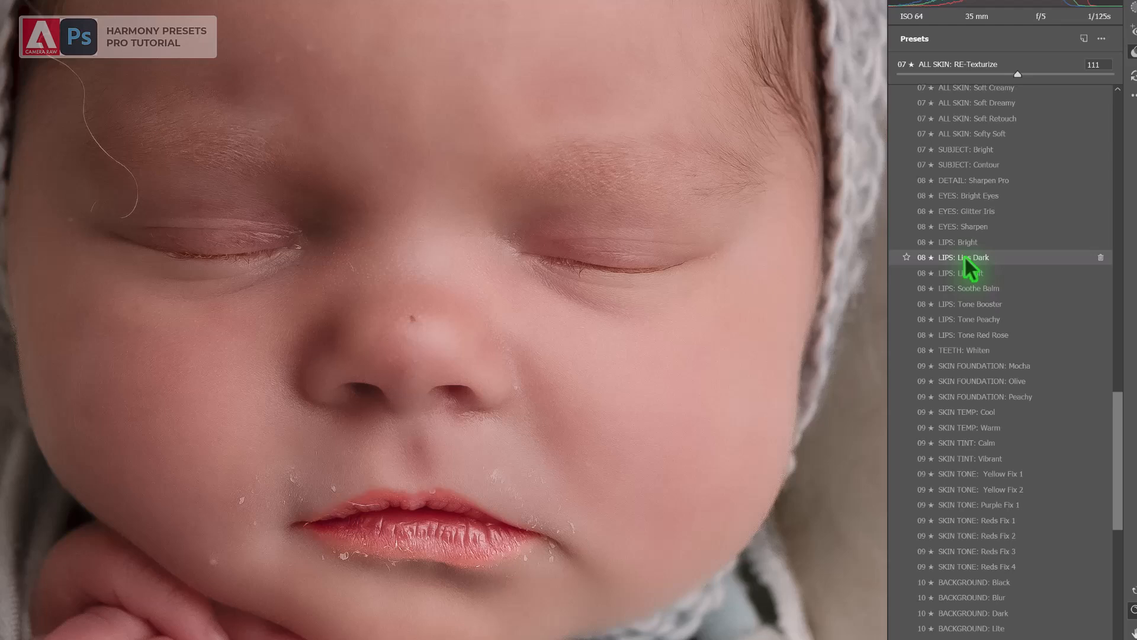
pyautogui.click(966, 287)
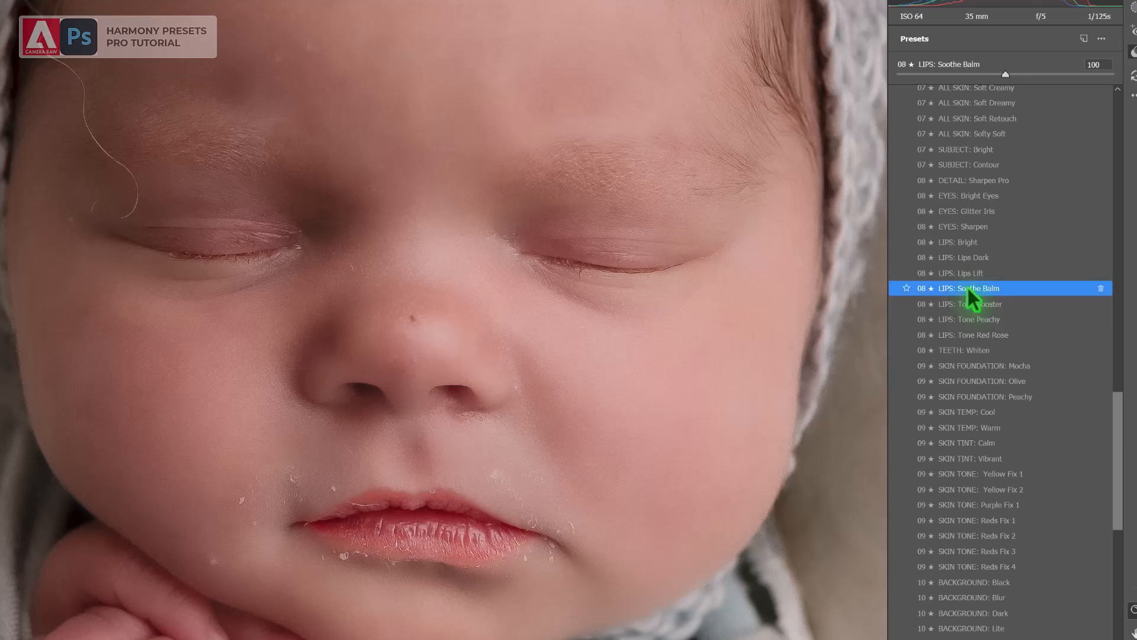
pyautogui.moveTo(1004, 71); pyautogui.dragTo(964, 72)
pyautogui.moveTo(892, 72); pyautogui.dragTo(922, 74)
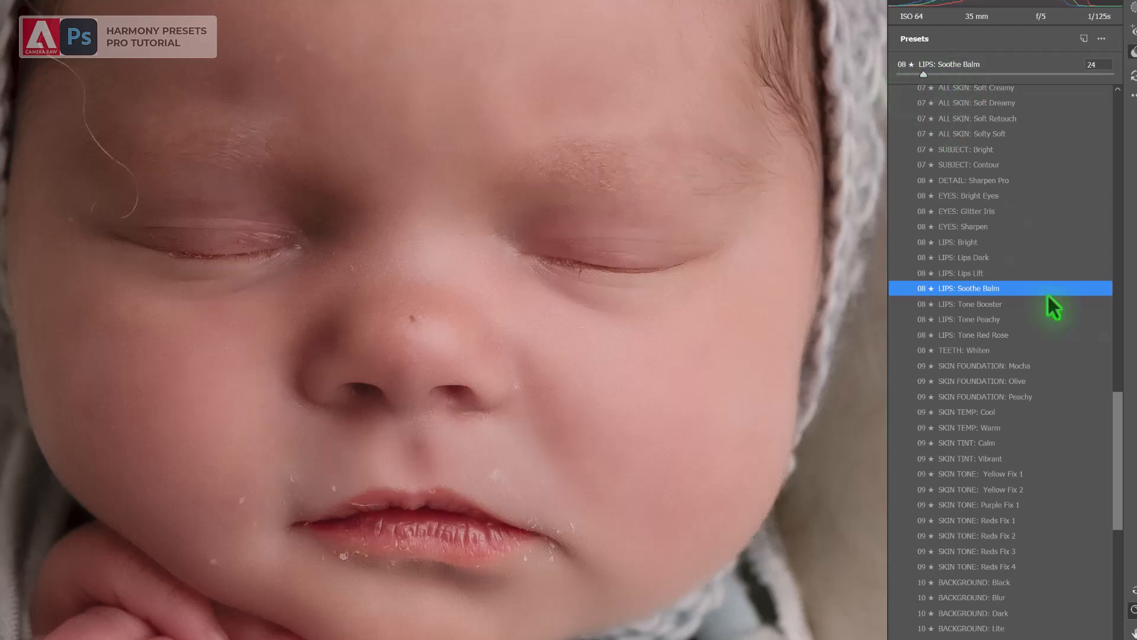
# Apply the "09 SKIN TEMP: Warm" preset to the whole portrait at a strength of 42
pyautogui.scroll(-2, 1117, 414)
pyautogui.moveTo(1115, 415); pyautogui.dragTo(1119, 430)
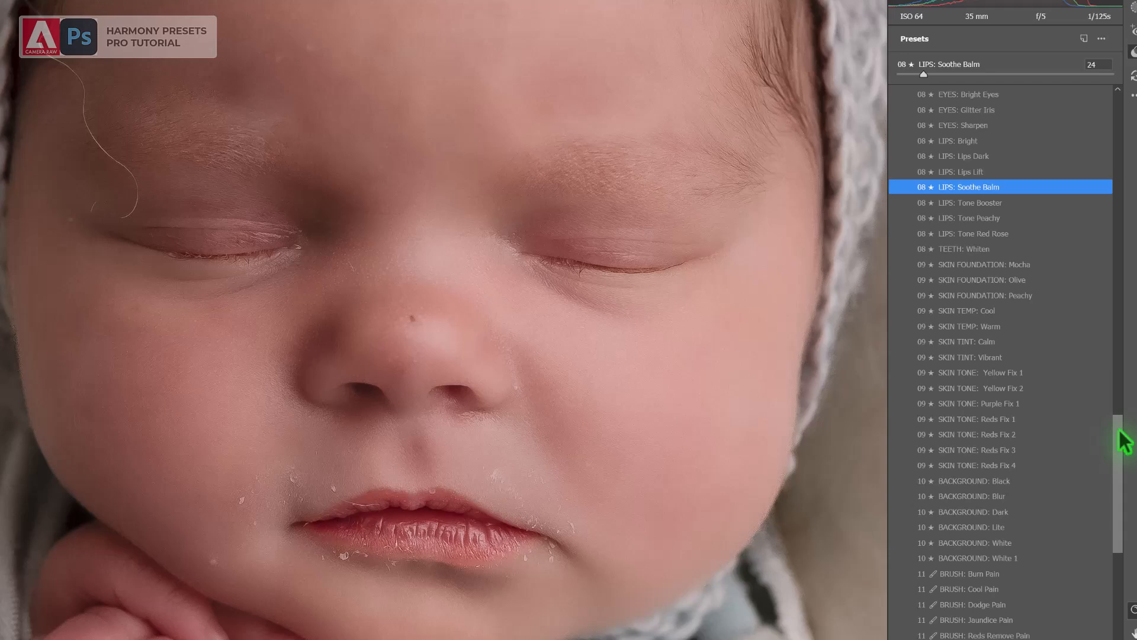
pyautogui.click(779, 401)
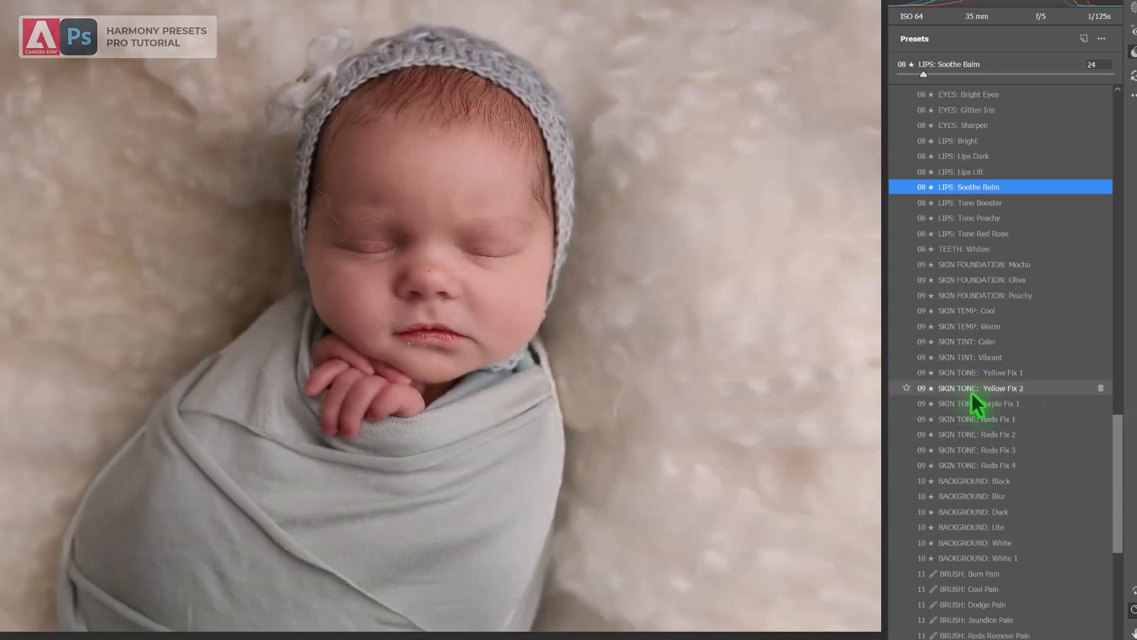
pyautogui.click(1005, 326)
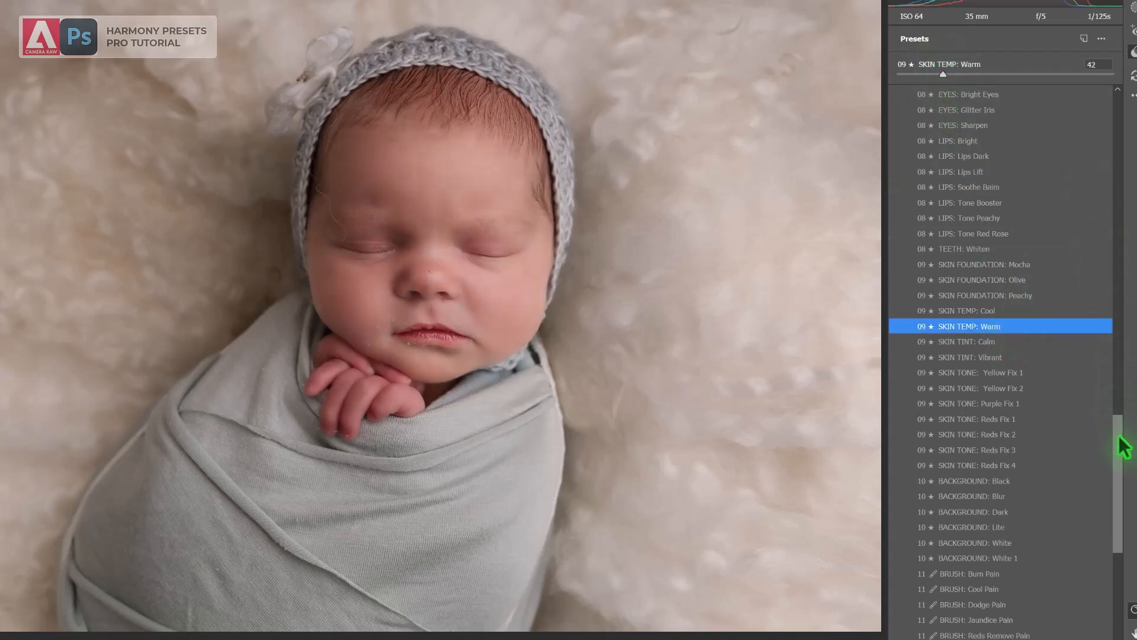
# Apply the "09 SKIN TONE: Reds Fix 2" preset and set its strength to 116
pyautogui.moveTo(1119, 437); pyautogui.dragTo(1119, 445)
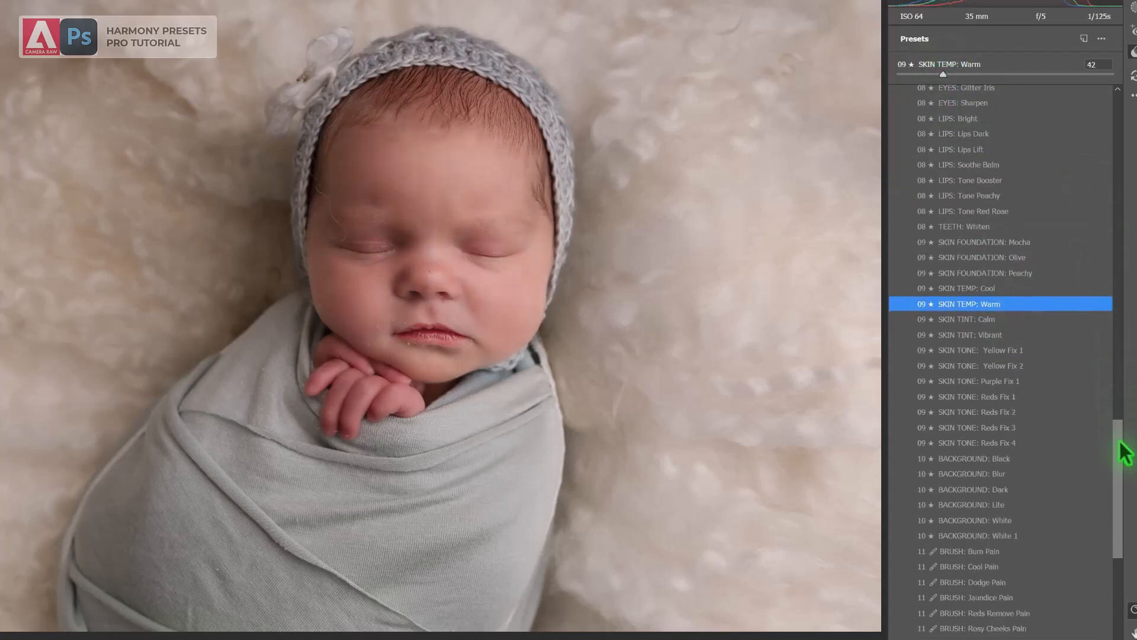
pyautogui.click(1007, 412)
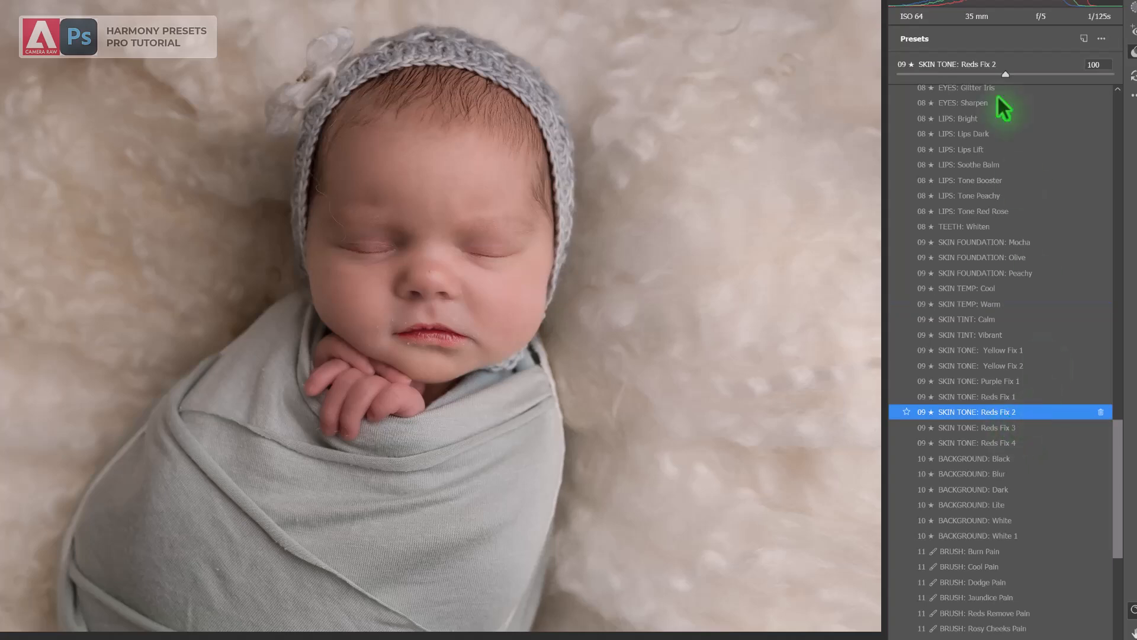
pyautogui.moveTo(1005, 73)
pyautogui.mouseDown()
pyautogui.moveTo(900, 71)
pyautogui.moveTo(1047, 74)
pyautogui.moveTo(889, 66)
pyautogui.moveTo(1005, 71)
pyautogui.mouseUp()
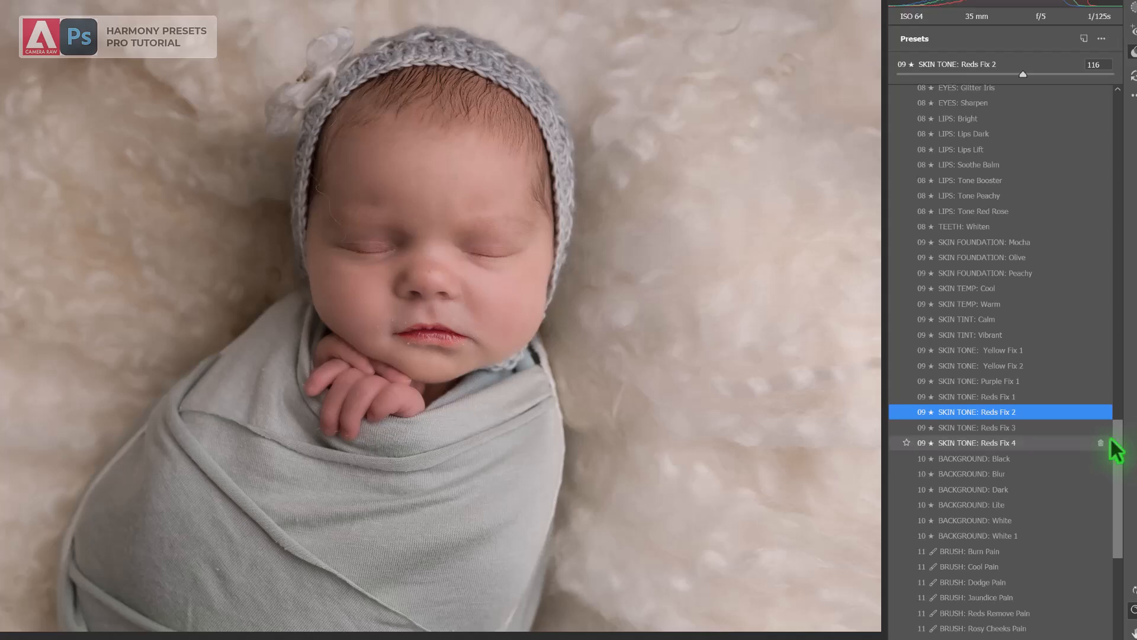
# Apply the "10 BACKGROUND: Lite" preset and set its strength to 67
pyautogui.moveTo(1122, 447); pyautogui.dragTo(1124, 472)
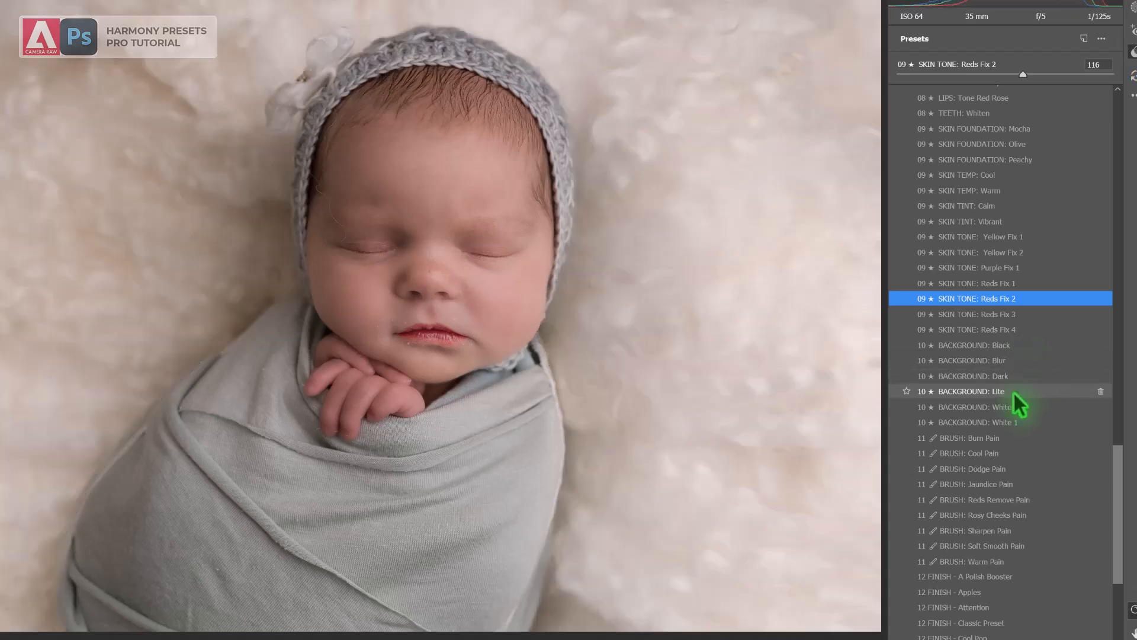
pyautogui.click(1013, 392)
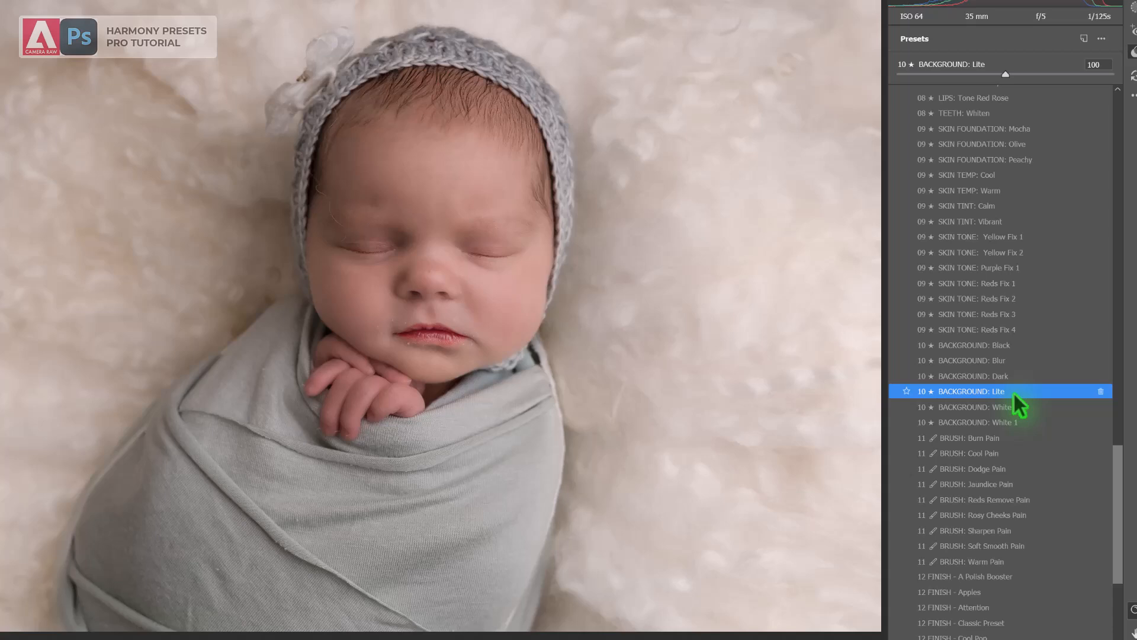
pyautogui.moveTo(992, 75); pyautogui.dragTo(969, 75)
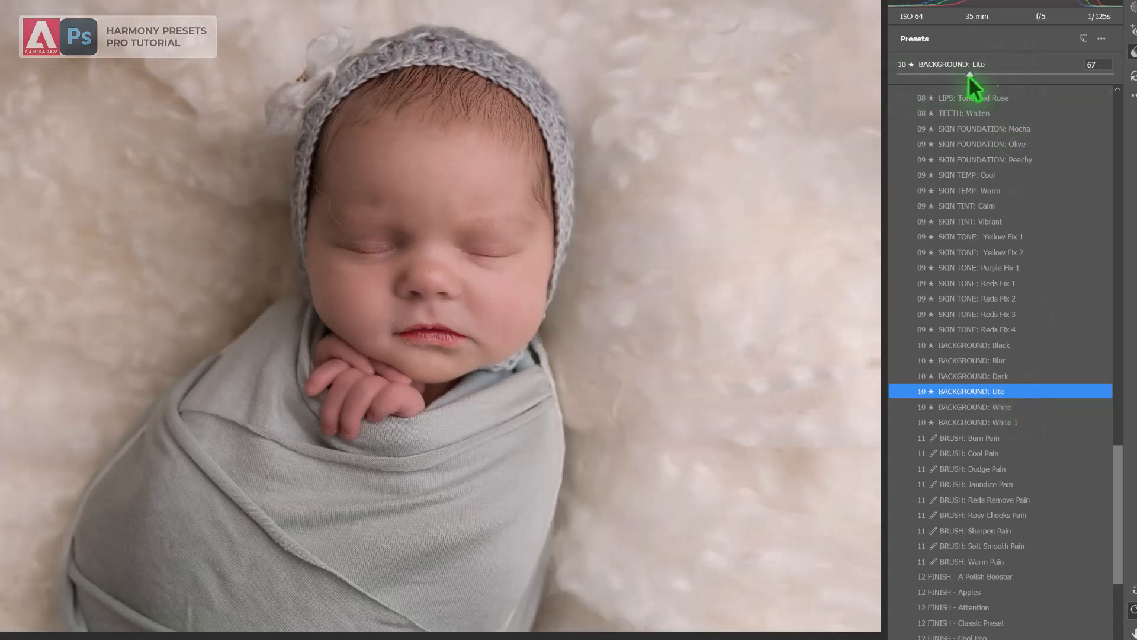
# Apply the "12 FINISH - Apples" preset at a strength of 19 and commit the Camera Raw edits to the layer
pyautogui.moveTo(1119, 482); pyautogui.dragTo(1120, 527)
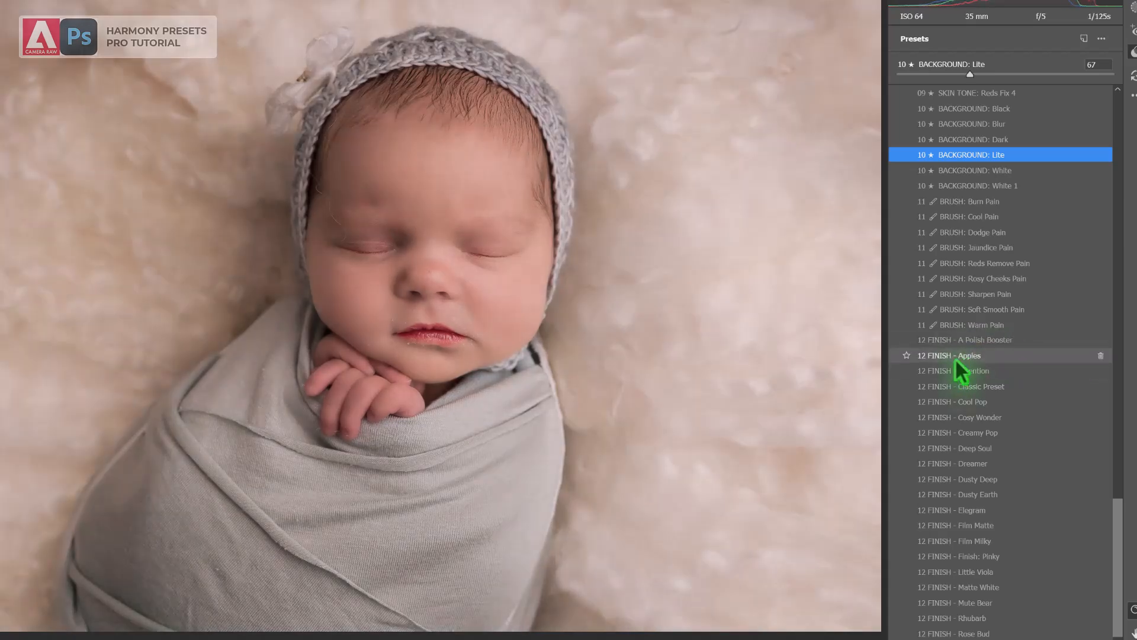
pyautogui.click(956, 358)
pyautogui.moveTo(1005, 74); pyautogui.dragTo(981, 74)
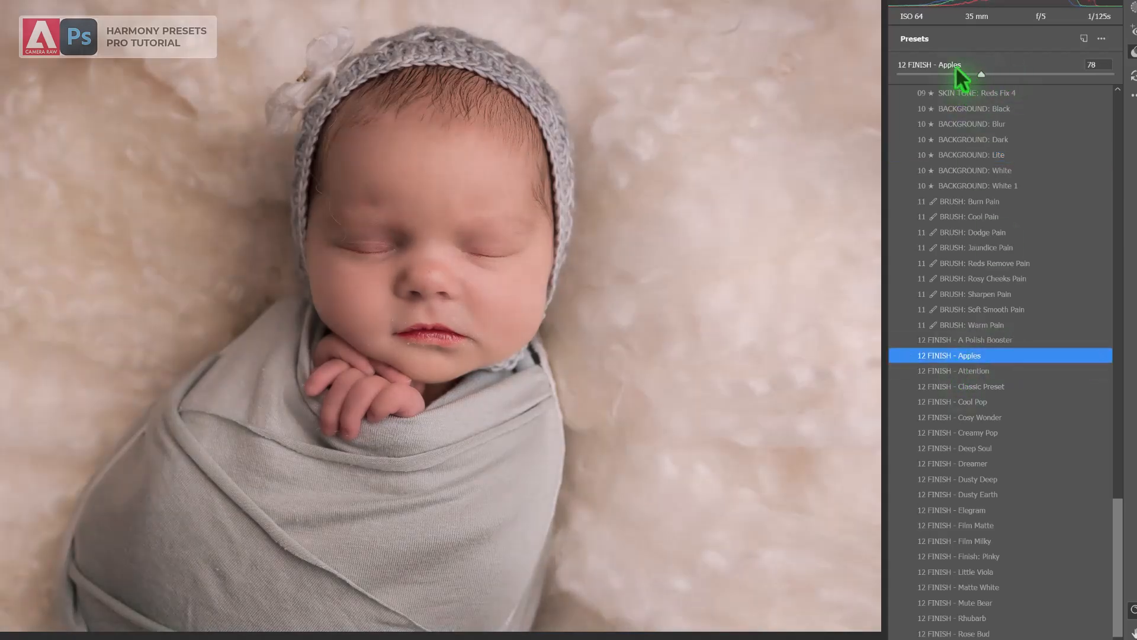
pyautogui.click(902, 74)
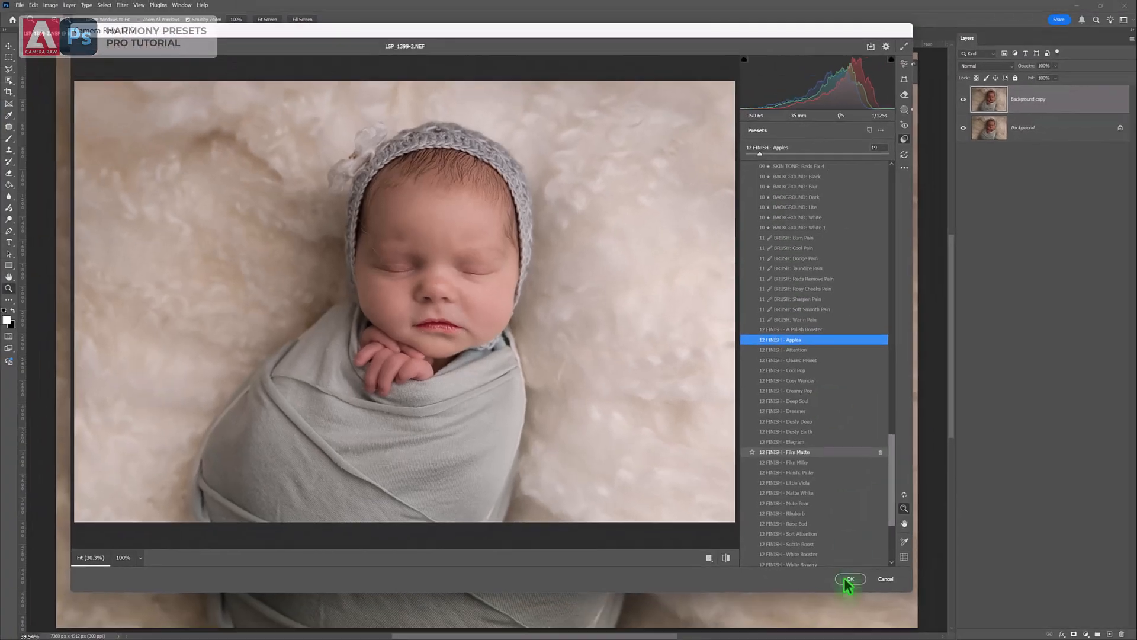
pyautogui.click(851, 581)
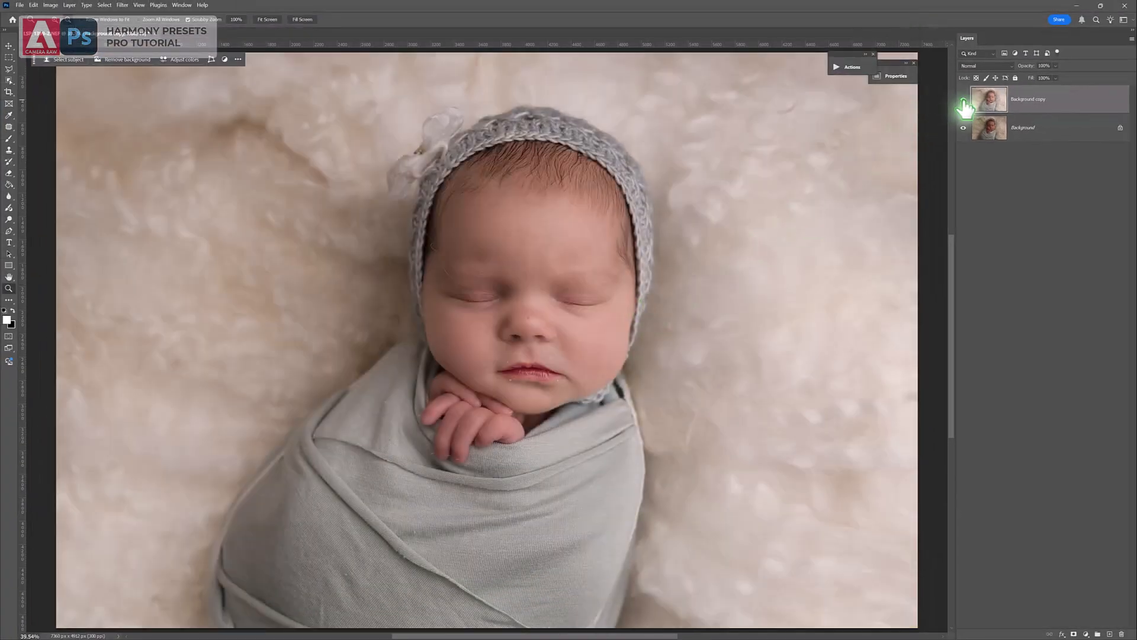
# Compare the edited portrait with the original by hiding and showing the Background copy layer
pyautogui.click(855, 162)
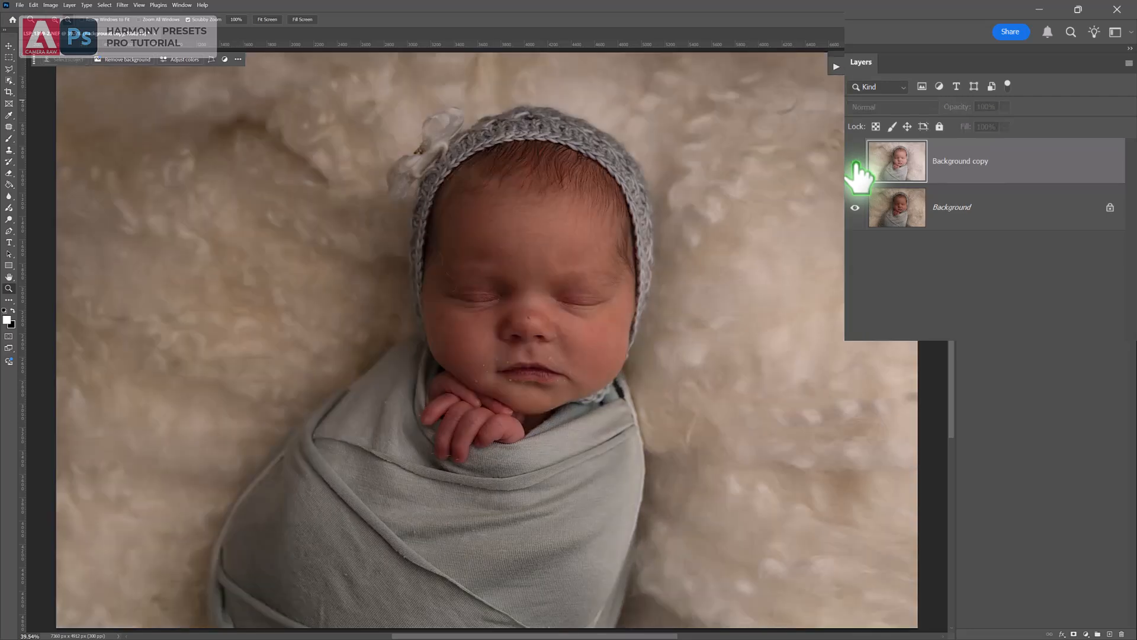
pyautogui.click(855, 162)
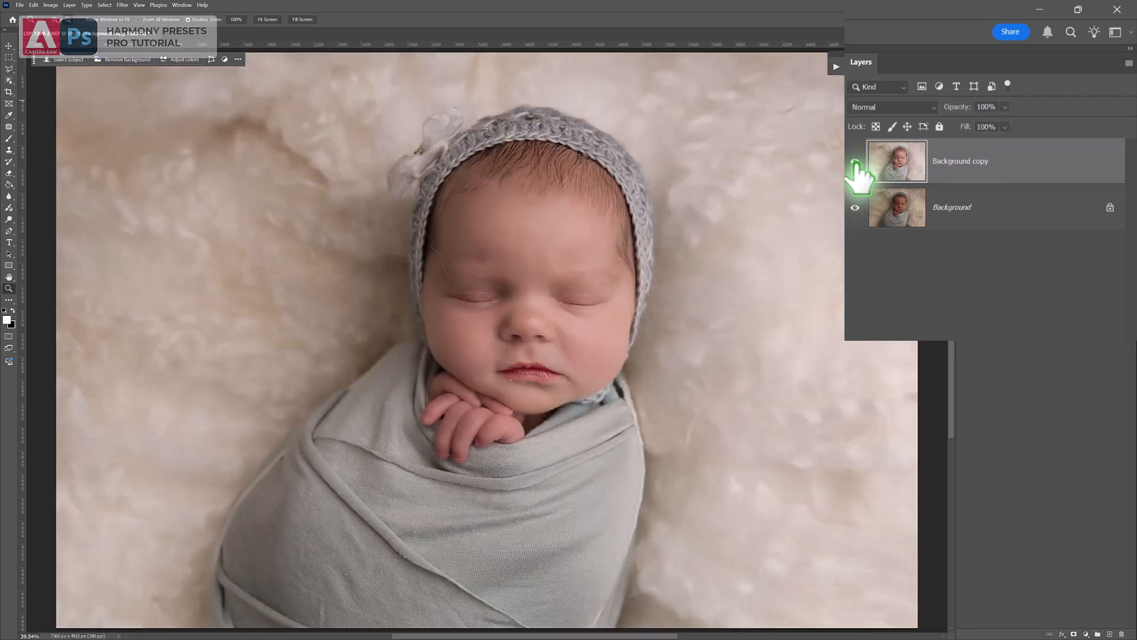
pyautogui.click(523, 358)
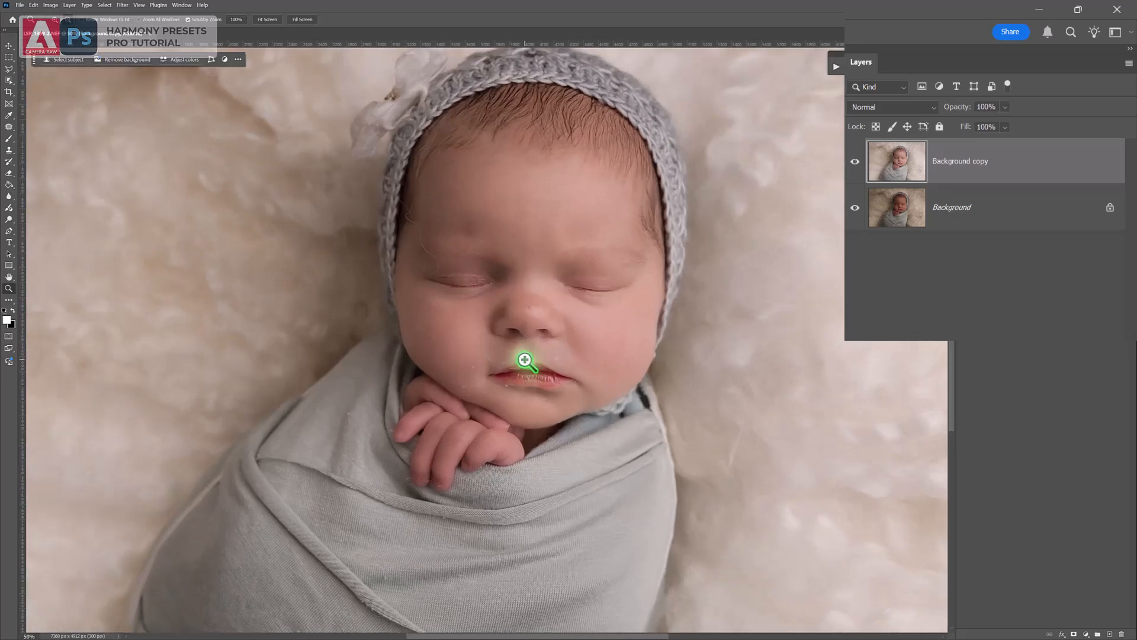
# Try the opacity adjustment of the Background copy layer and leave it at 100%
pyautogui.click(1004, 106)
pyautogui.moveTo(1033, 122)
pyautogui.mouseDown()
pyautogui.moveTo(932, 126)
pyautogui.moveTo(1038, 125)
pyautogui.mouseUp()
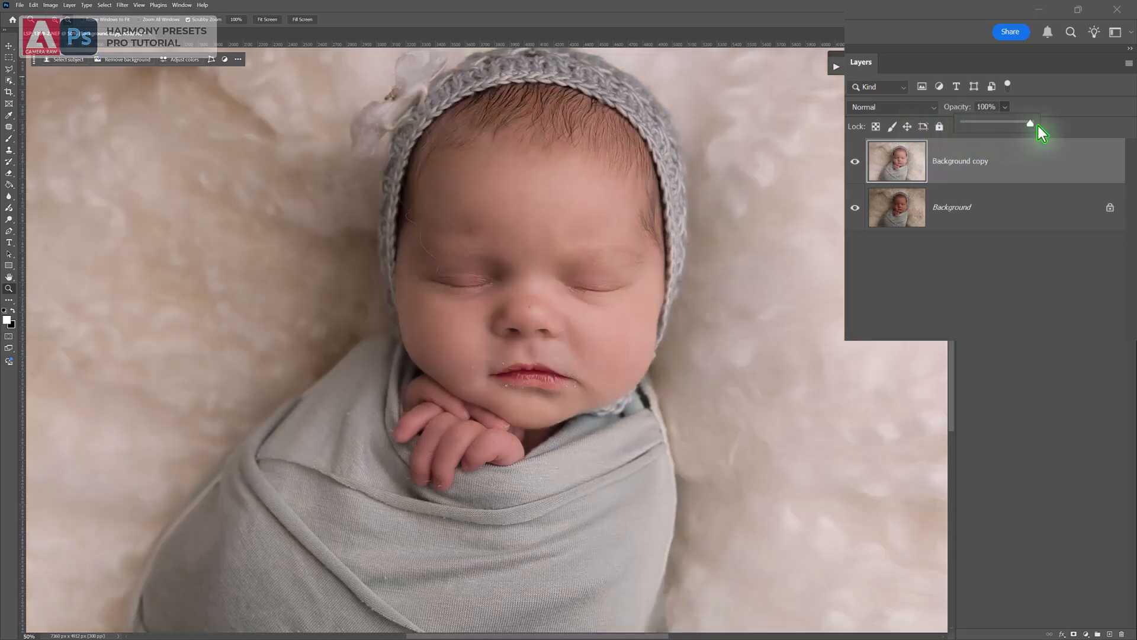
pyautogui.click(1010, 170)
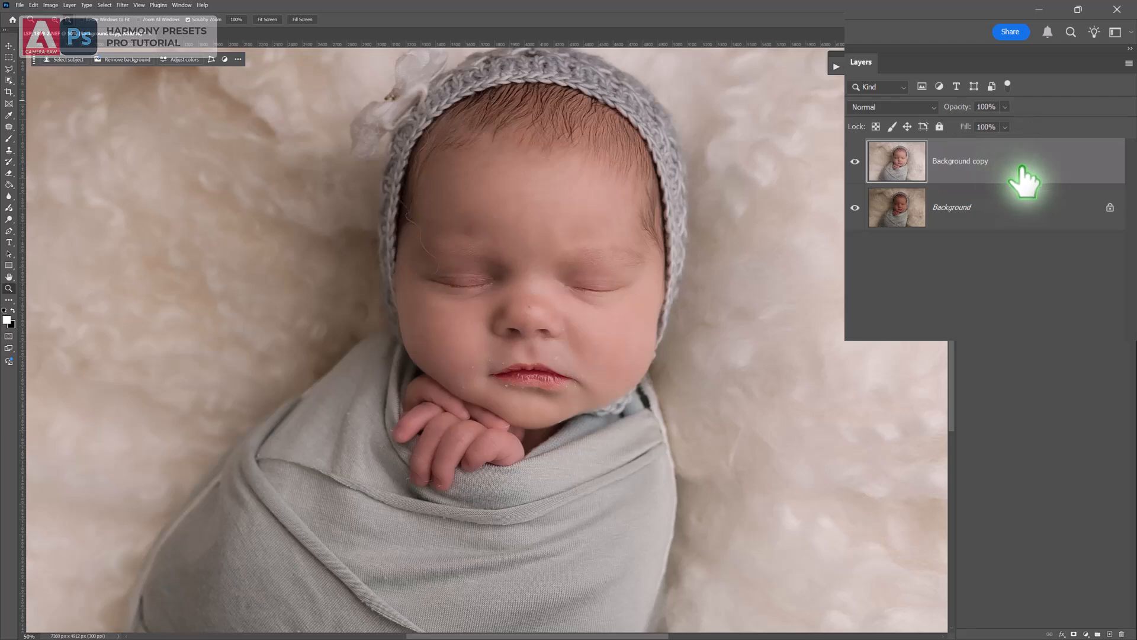
# Examine the baby's face up close before and after the edit by toggling the Background copy layer's visibility
pyautogui.click(496, 285)
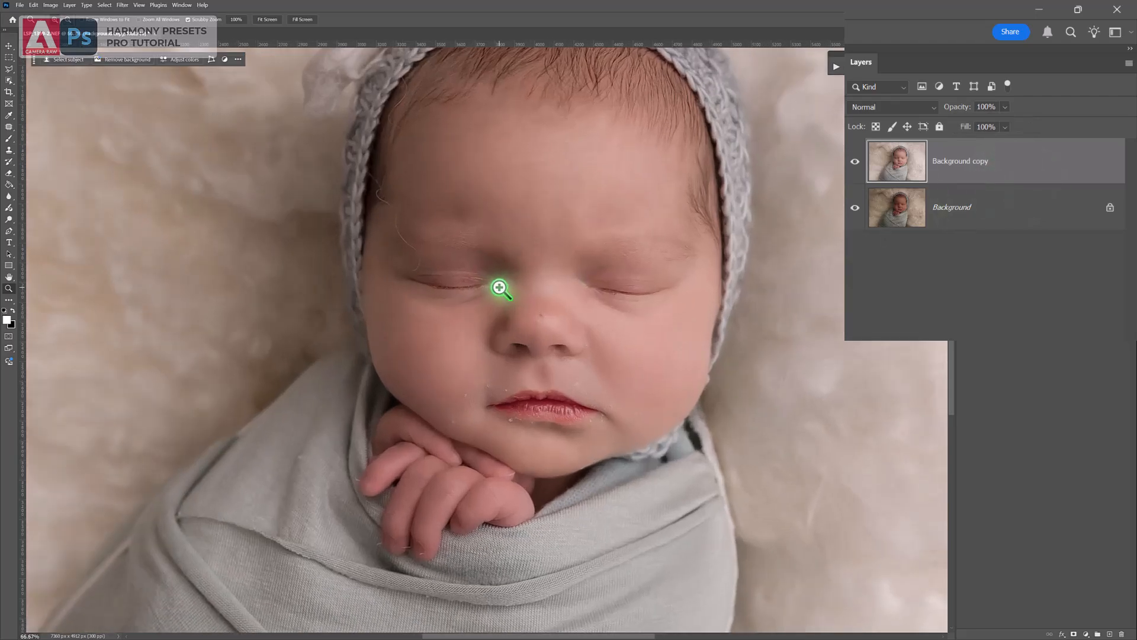
pyautogui.click(855, 163)
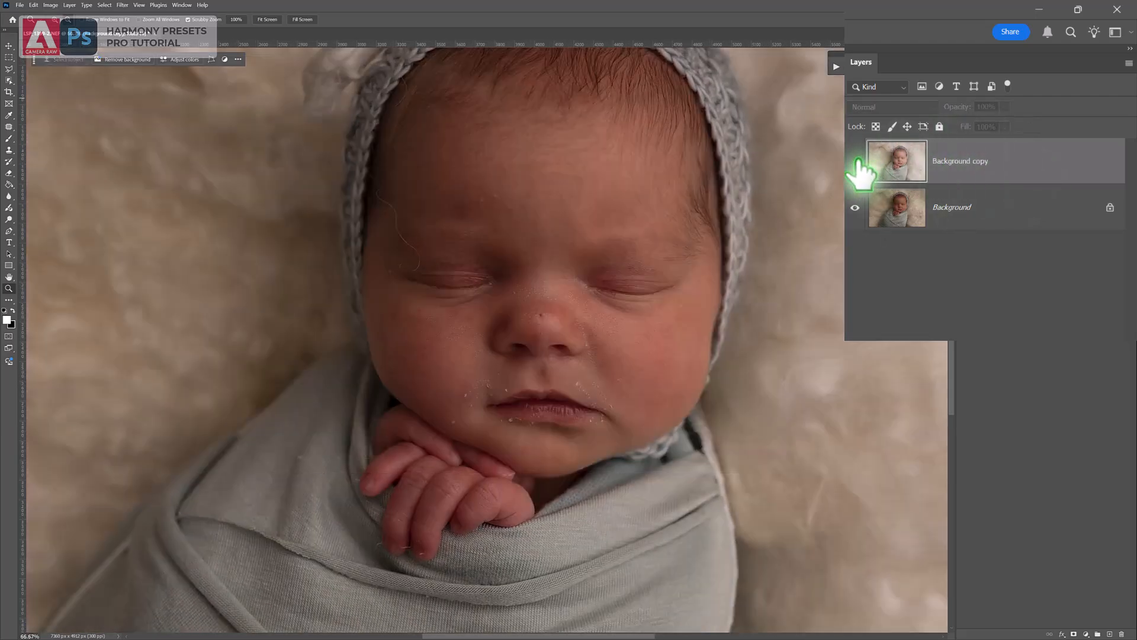
pyautogui.click(856, 163)
pyautogui.click(856, 162)
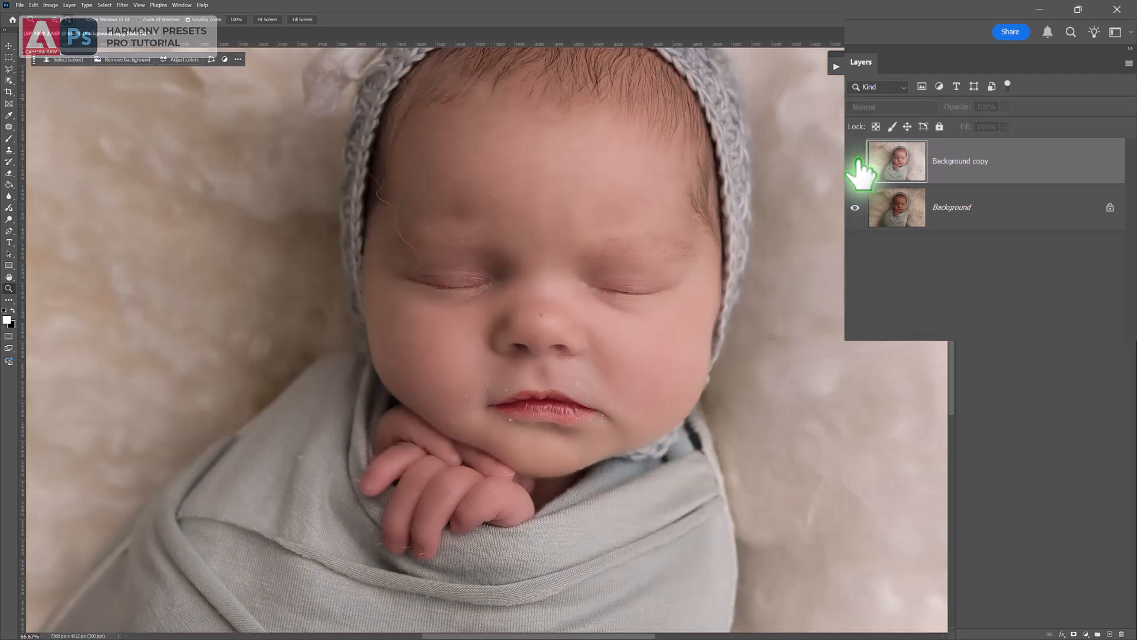
pyautogui.click(855, 162)
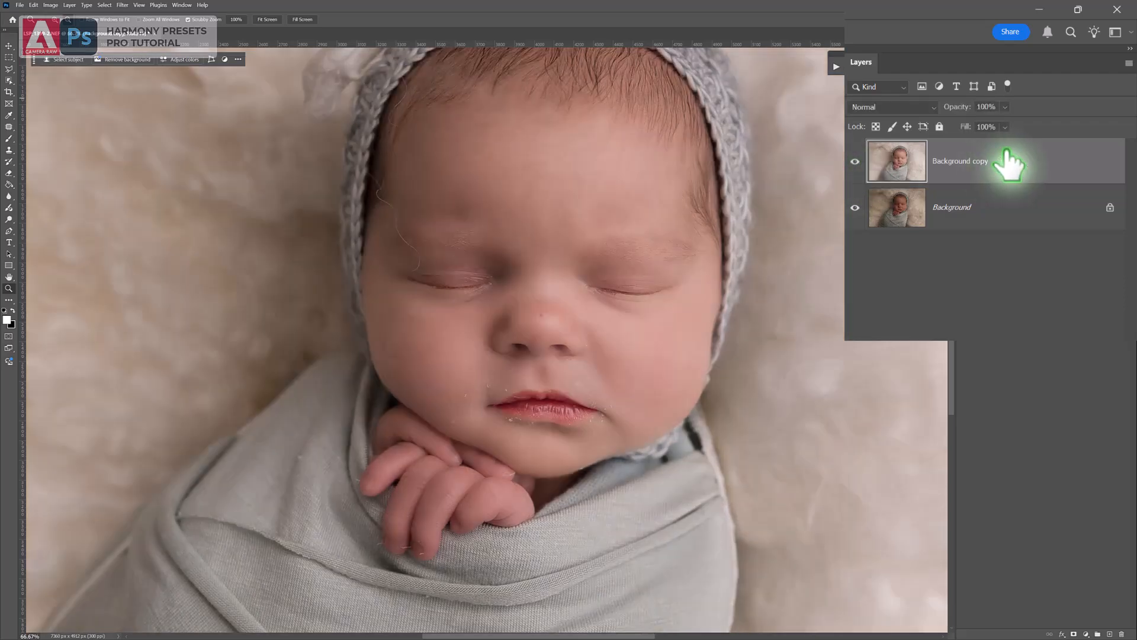
# Duplicate the Background copy layer, hide the duplicate and select Background copy as the working layer
pyautogui.hotkey('ctrl', 'j')
pyautogui.click(926, 209)
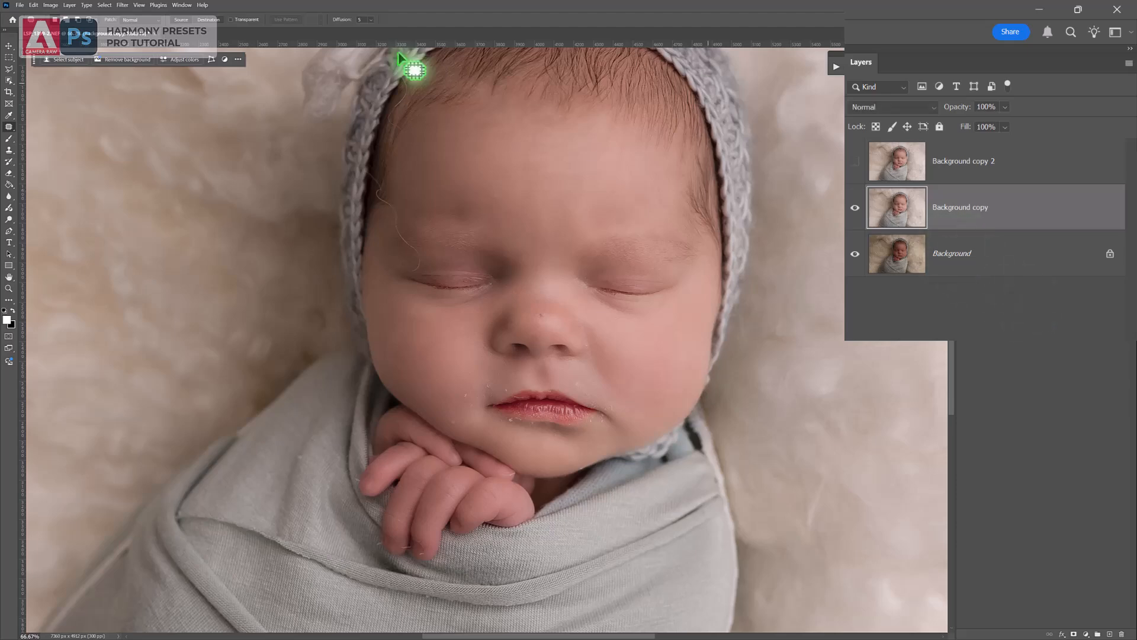
# Open the Background copy layer in the Camera Raw Filter and enable Use Generative AI for the Remove tool
pyautogui.click(122, 4)
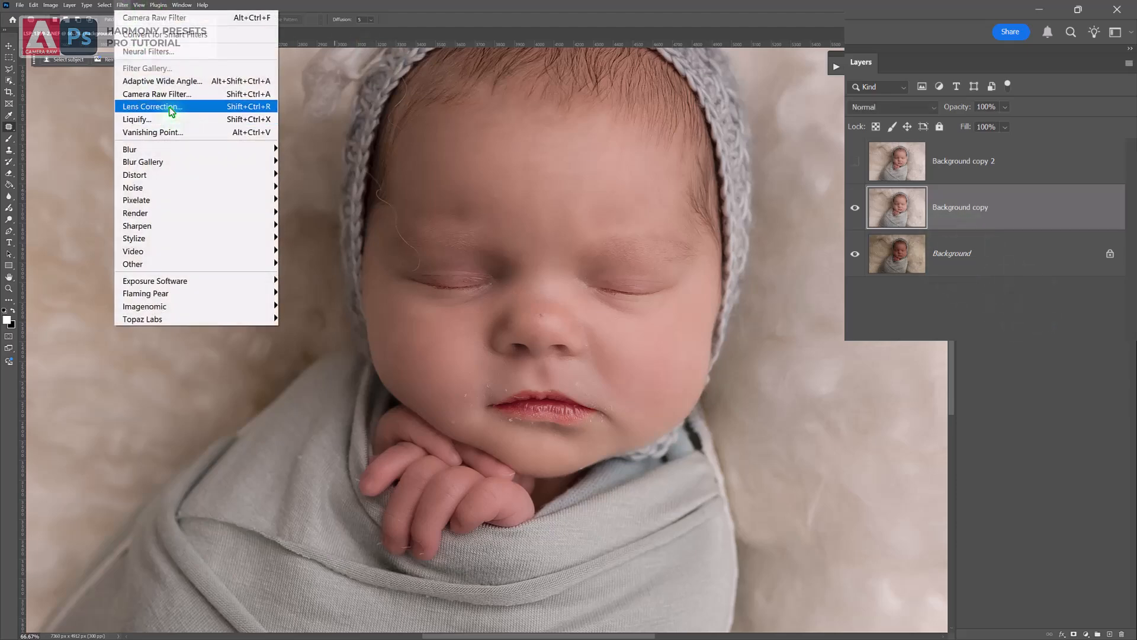
pyautogui.click(157, 94)
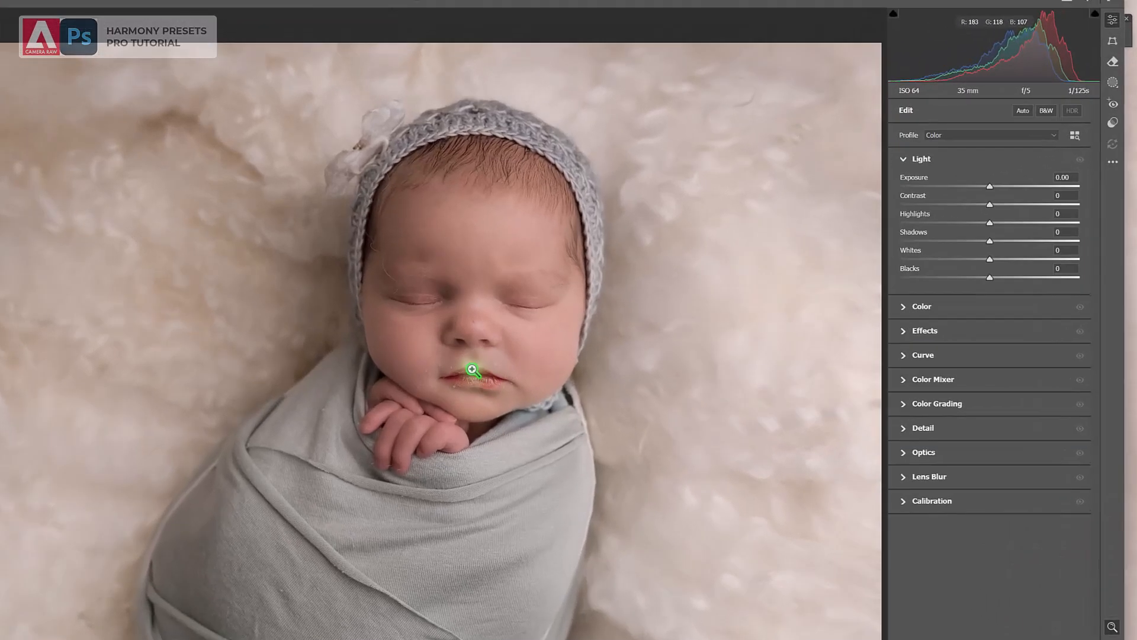
pyautogui.click(472, 370)
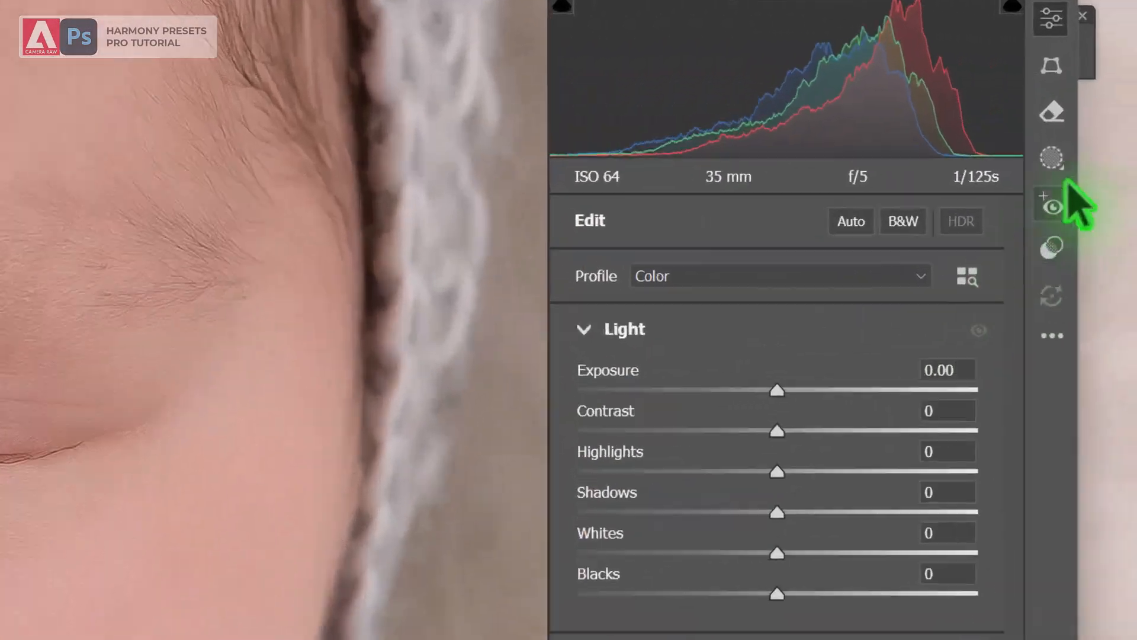
pyautogui.click(1130, 59)
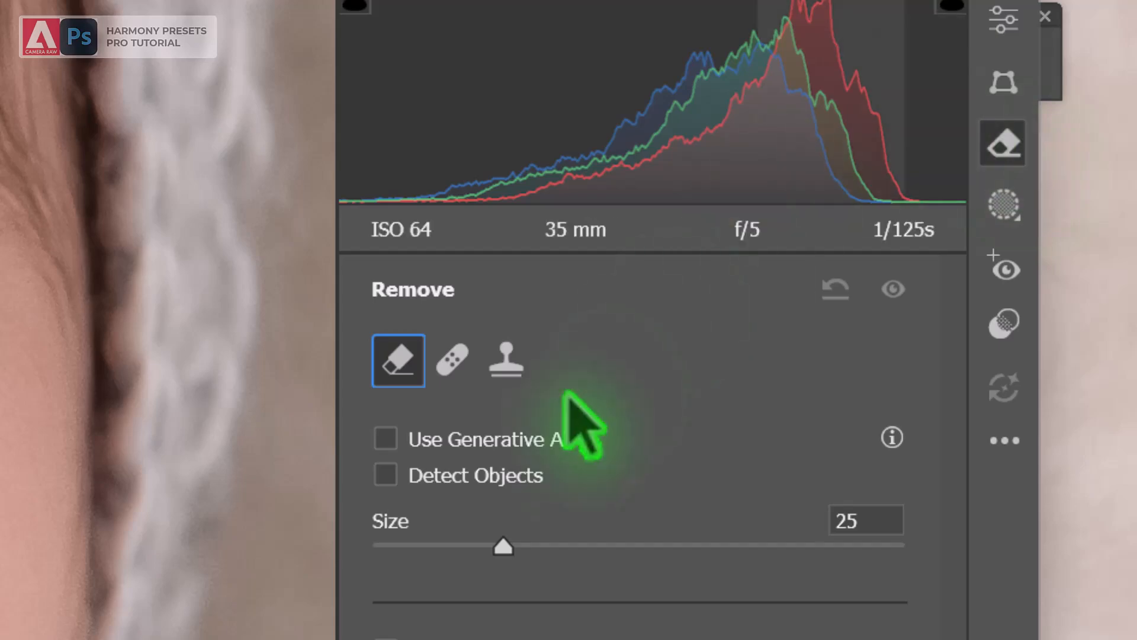
pyautogui.click(391, 437)
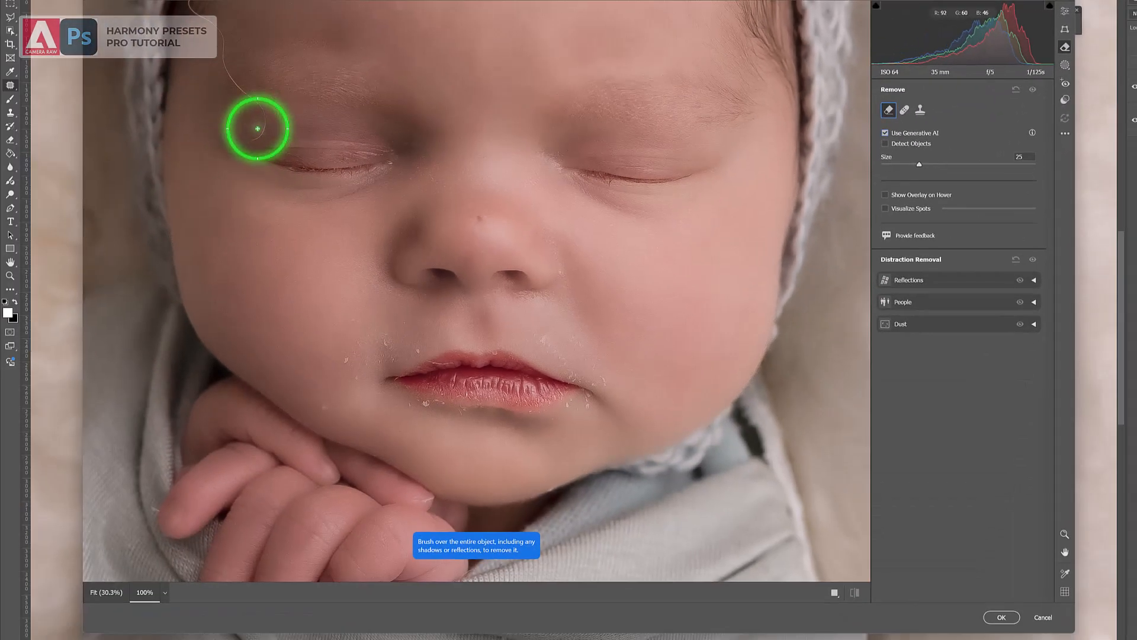
# Paint over the loose hair strand from the forehead to the eyelid and the speck beside it, using a Remove brush of size 4
pyautogui.press('[')
pyautogui.press('[')
pyautogui.press('[')
pyautogui.press('[')
pyautogui.press('[')
pyautogui.press('[')
pyautogui.press('[')
pyautogui.press('[')
pyautogui.press(']')
pyautogui.moveTo(254, 134)
pyautogui.mouseDown()
pyautogui.moveTo(264, 123)
pyautogui.moveTo(221, 39)
pyautogui.moveTo(184, 2)
pyautogui.mouseUp()
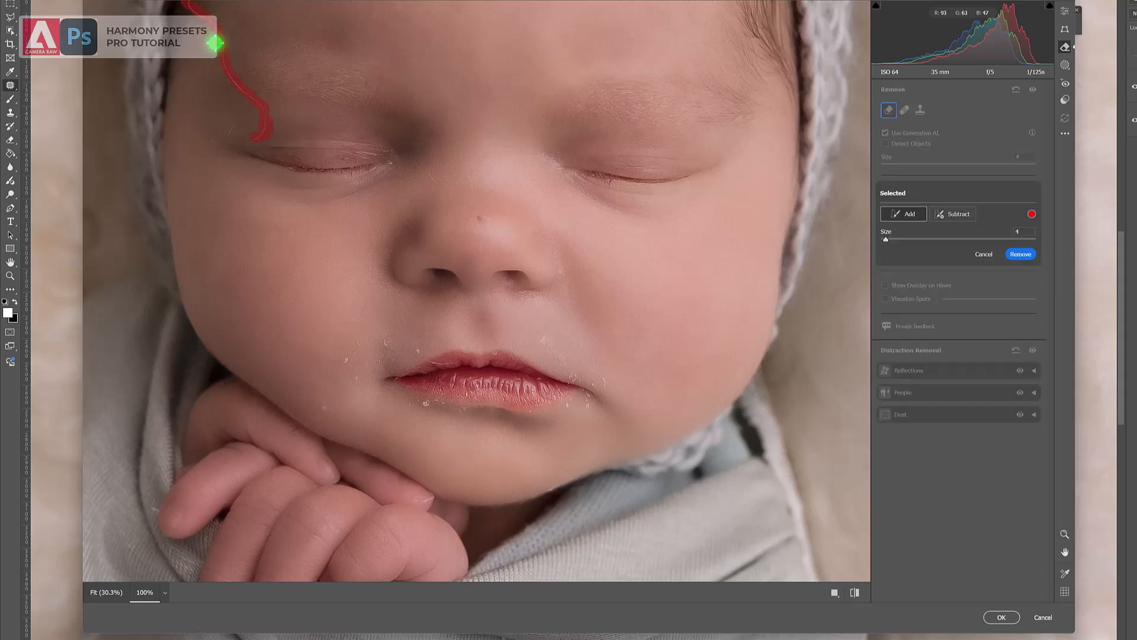
pyautogui.click(232, 127)
# Mark the skin flakes around the mouth corner and cheek above the baby's hands, enlarging the Remove brush to size 7
pyautogui.click(347, 359)
pyautogui.press(']')
pyautogui.press(']')
pyautogui.press(']')
pyautogui.click(385, 343)
pyautogui.click(417, 346)
pyautogui.click(392, 360)
pyautogui.click(378, 362)
pyautogui.click(354, 378)
pyautogui.click(324, 405)
pyautogui.click(428, 401)
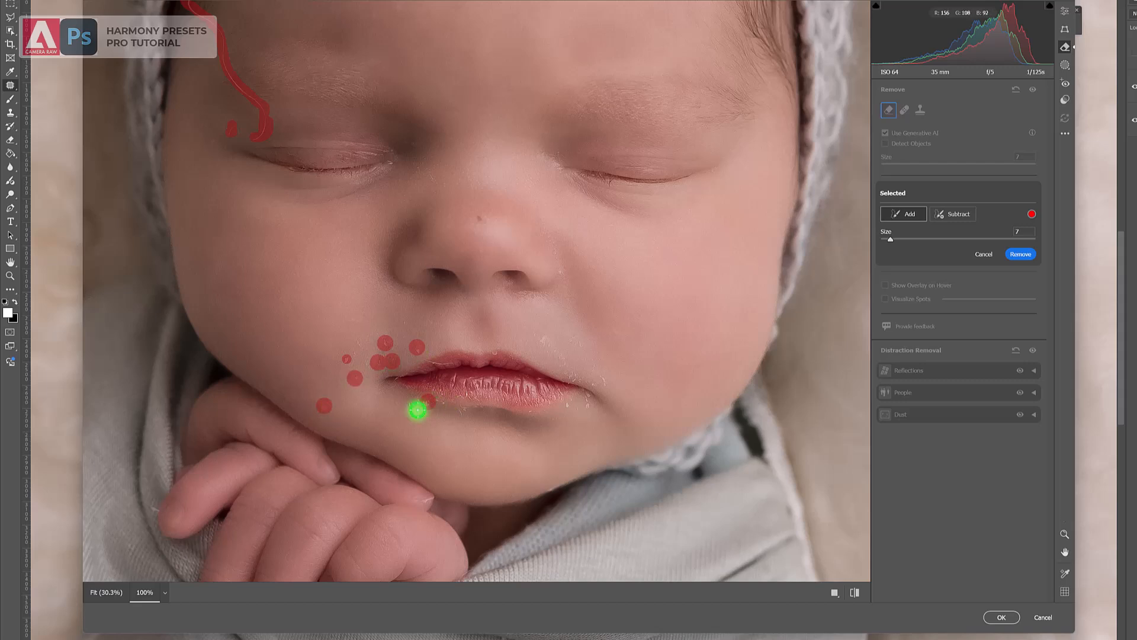
# Mark the flakes around the opposite mouth corner and the spot on the nose, and apply generative removal to all marked areas
pyautogui.click(563, 357)
pyautogui.moveTo(570, 367); pyautogui.dragTo(575, 374)
pyautogui.click(603, 379)
pyautogui.click(592, 365)
pyautogui.moveTo(576, 335); pyautogui.dragTo(580, 343)
pyautogui.click(479, 219)
pyautogui.click(570, 404)
pyautogui.moveTo(586, 398); pyautogui.dragTo(587, 406)
pyautogui.click(1021, 254)
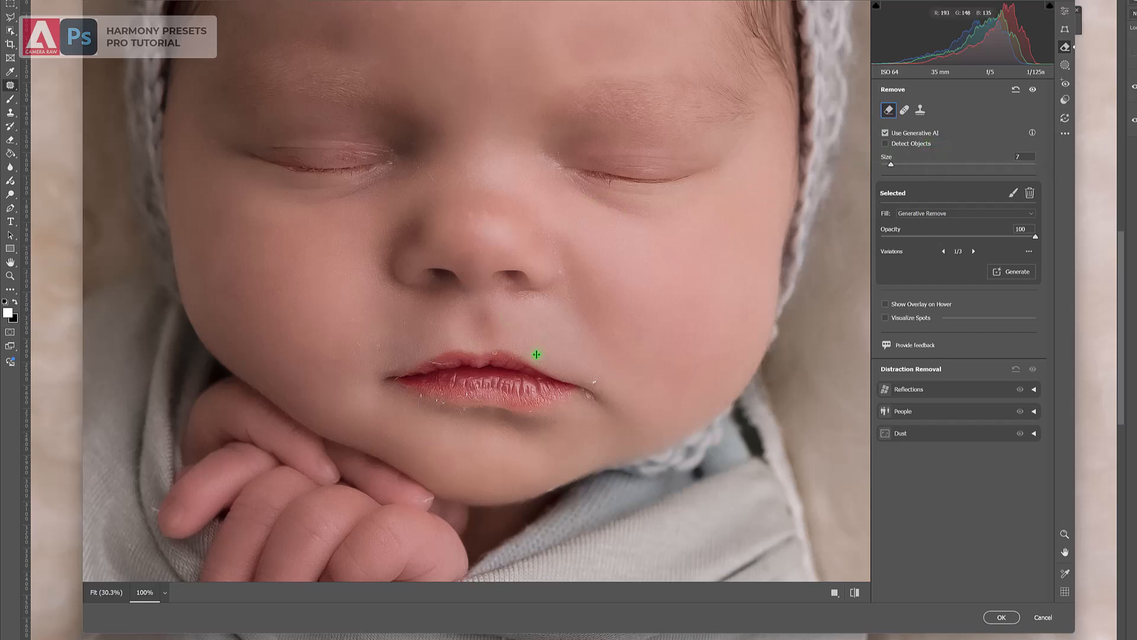
pyautogui.click(1001, 617)
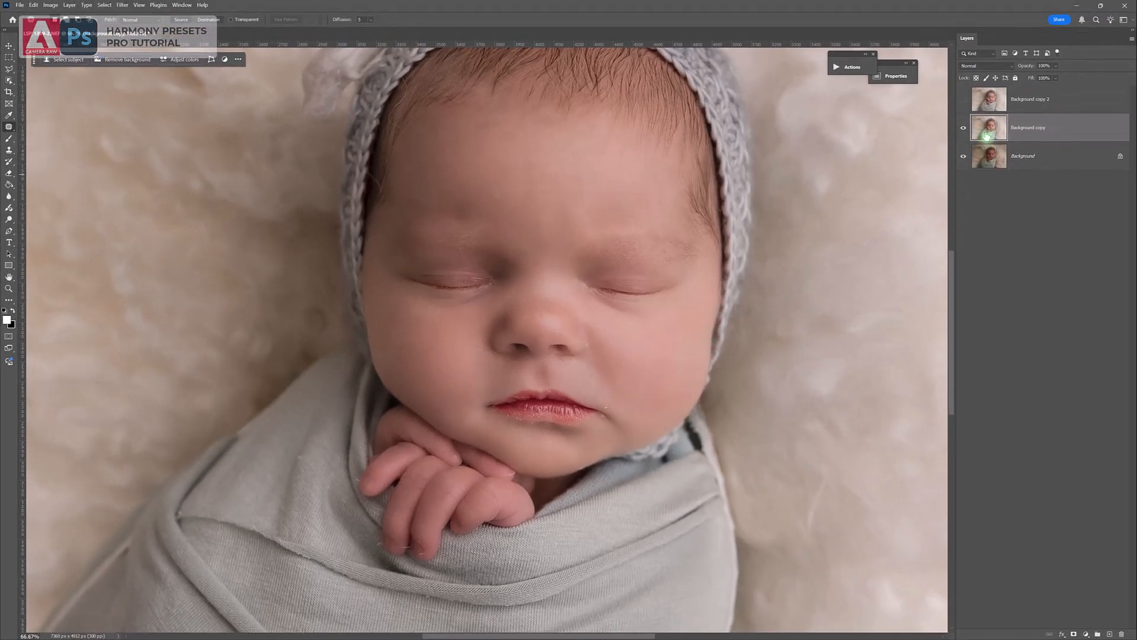
# Duplicate the Background copy layer and patch the remaining flake at the mouth corner with clean skin
pyautogui.hotkey('ctrl', 'j')
pyautogui.moveTo(607, 404)
pyautogui.mouseDown()
pyautogui.moveTo(601, 416)
pyautogui.moveTo(527, 424)
pyautogui.moveTo(589, 387)
pyautogui.mouseUp()
pyautogui.hotkey('ctrl', 'd')
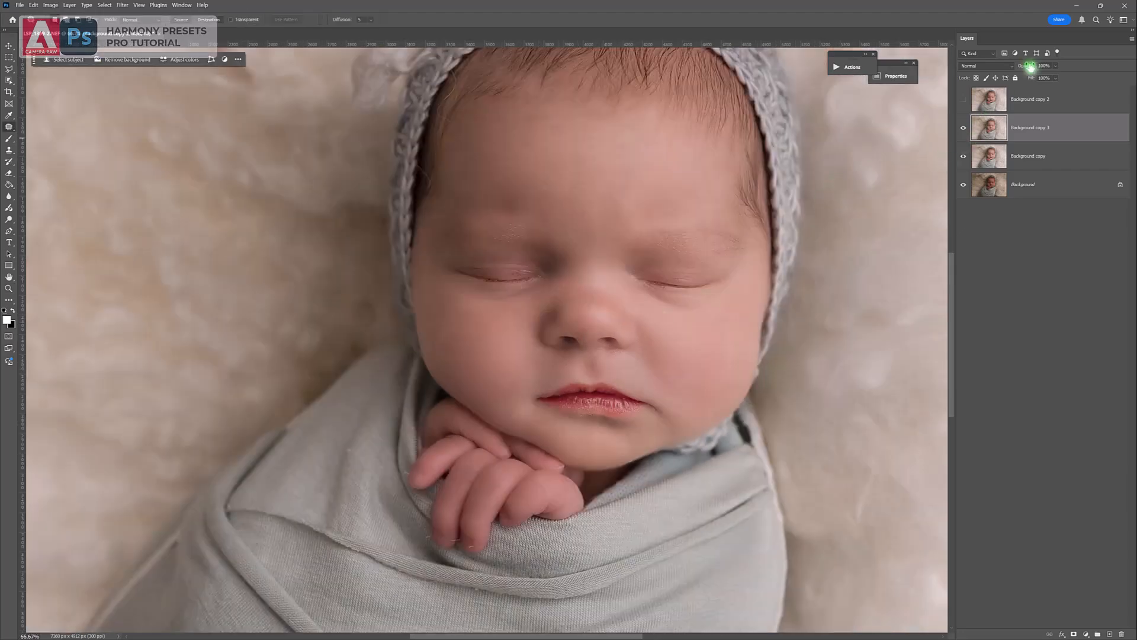
# Hide the Background copy layer and set the new duplicate's opacity to 92%
pyautogui.click(963, 156)
pyautogui.moveTo(1055, 66); pyautogui.dragTo(1068, 76)
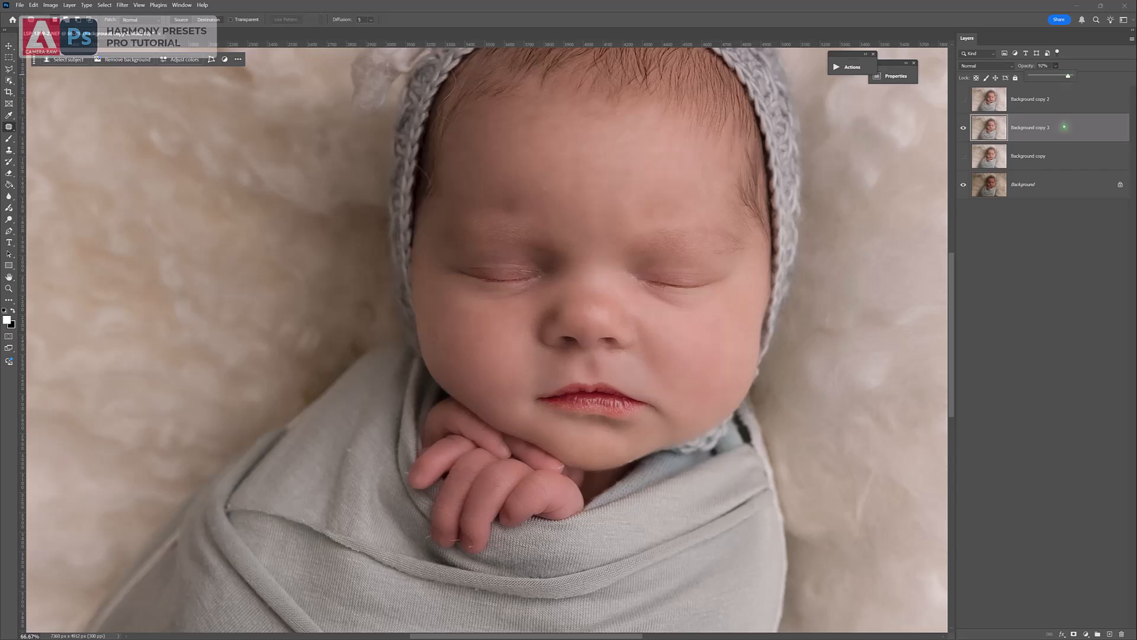
# Compare the baby's face up close before and after the retouch by toggling the visibility of the Background copy 3 layer
pyautogui.click(962, 128)
pyautogui.press('z')
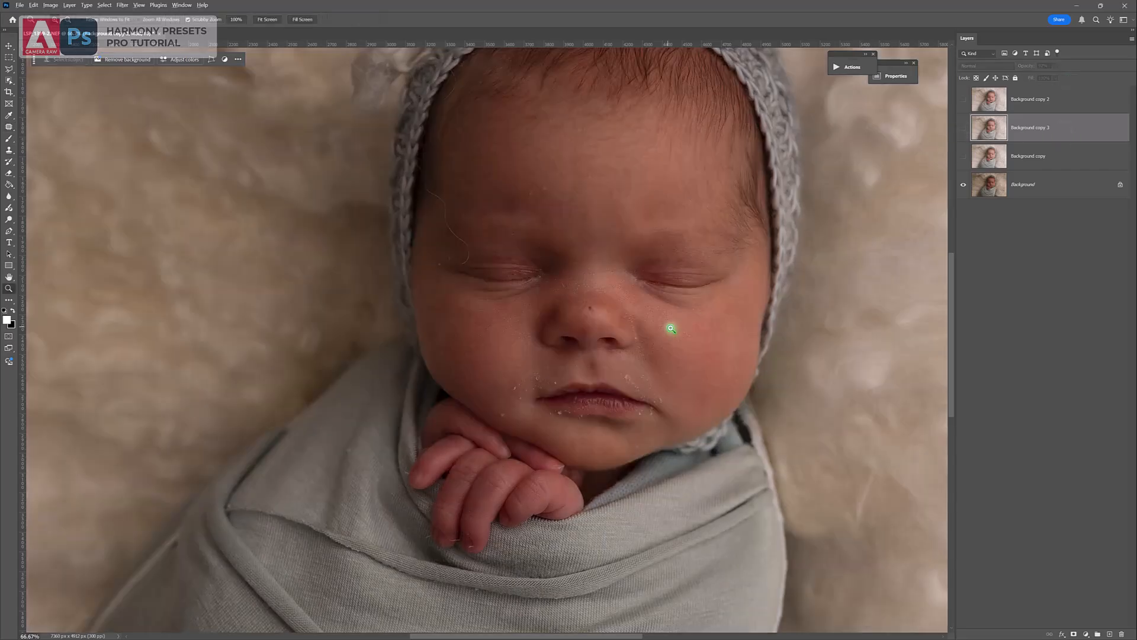
pyautogui.click(673, 325)
pyautogui.click(963, 130)
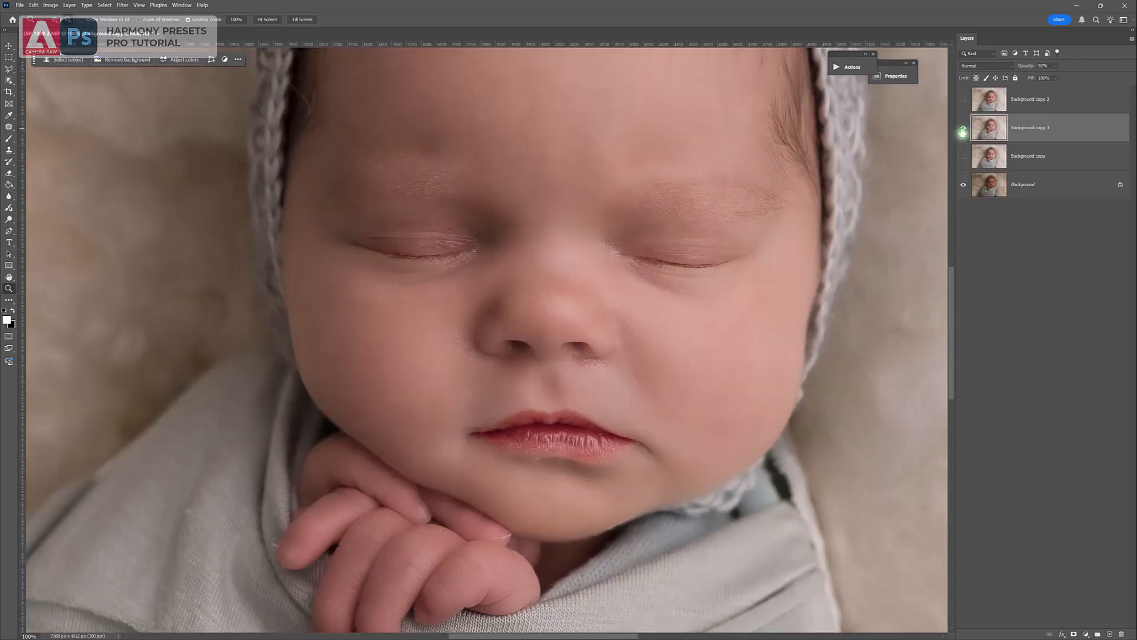
pyautogui.click(962, 130)
pyautogui.click(963, 130)
pyautogui.click(962, 131)
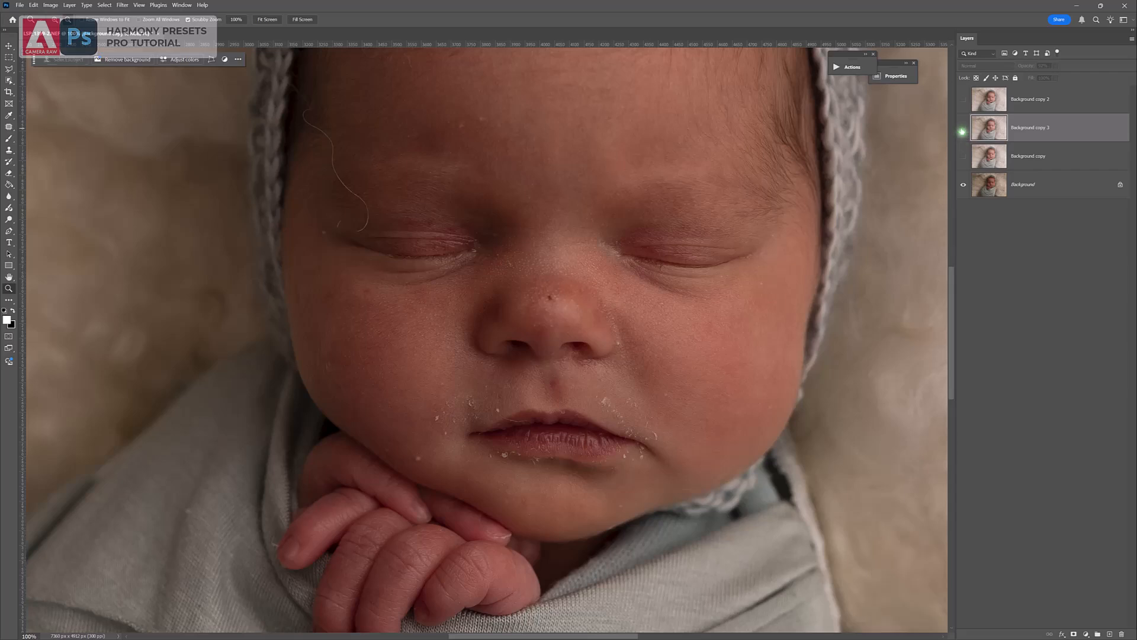
pyautogui.click(962, 131)
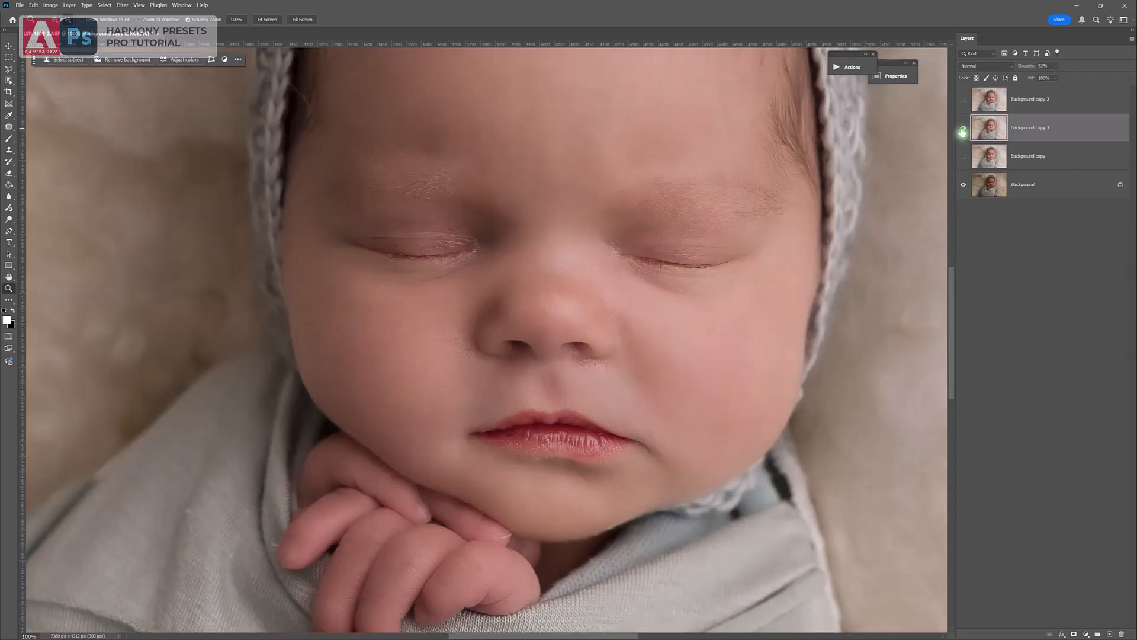